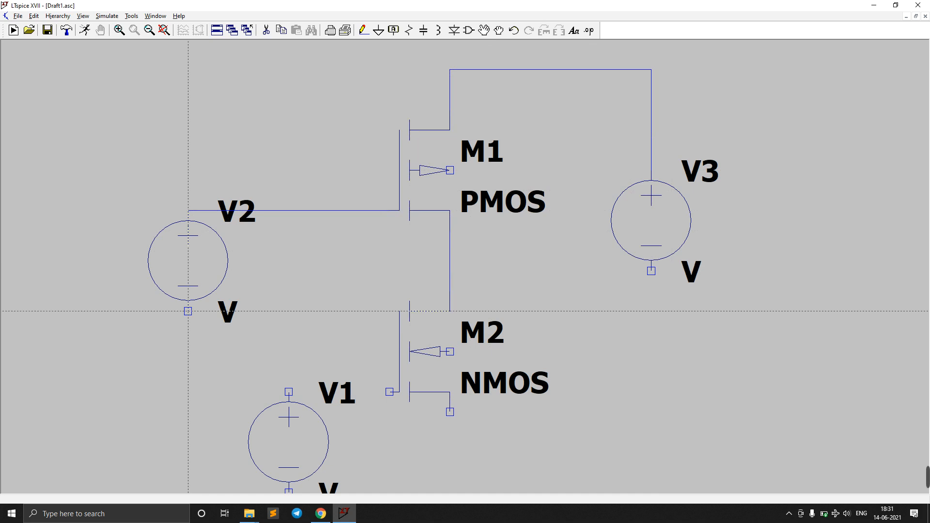
Place three ground symbols: one below V2, one below V1, and one to the right of V3
key("g")
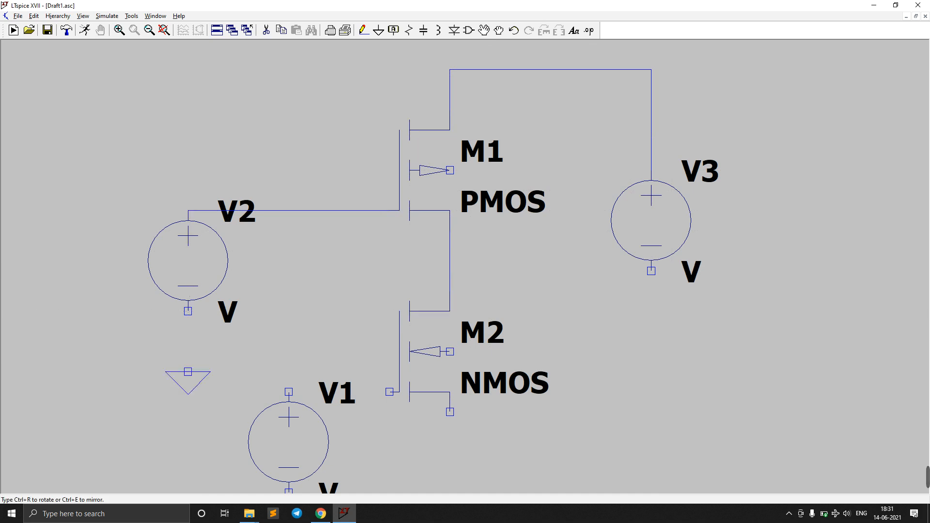
left_click(188, 351)
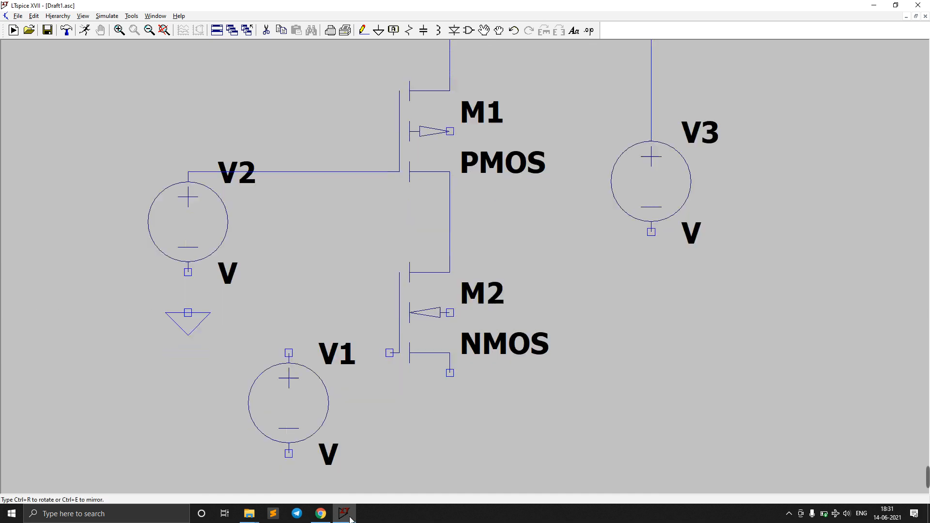
left_click(289, 456)
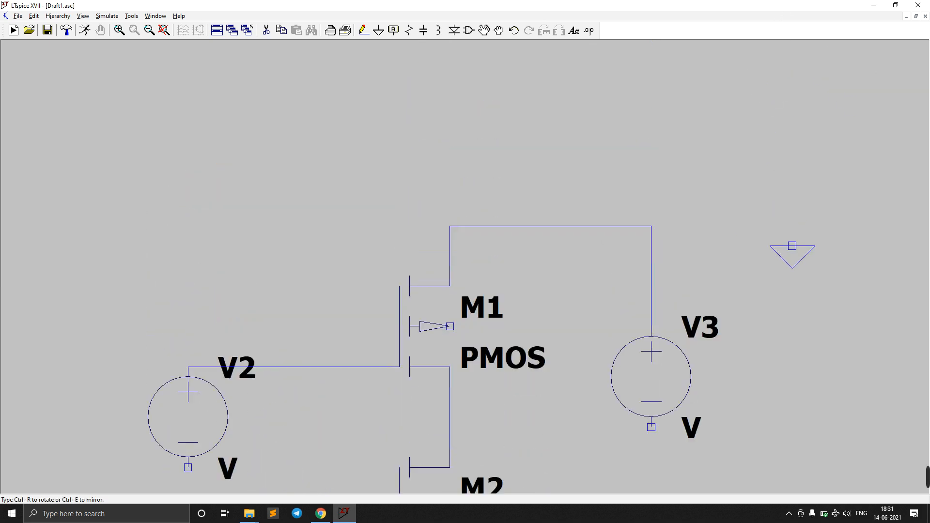
left_click(812, 266)
key("Escape")
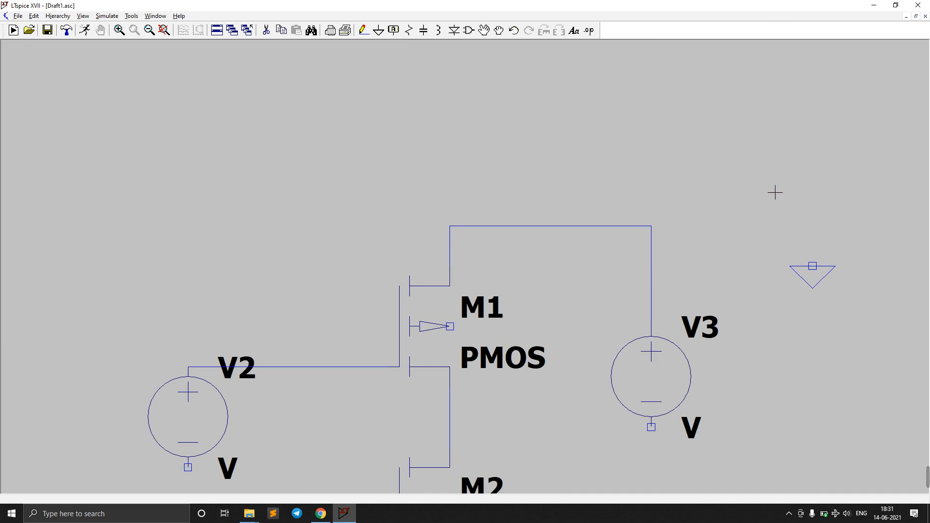
Wire the corner above V3's positive terminal to the ground symbol on its right
left_click(364, 31)
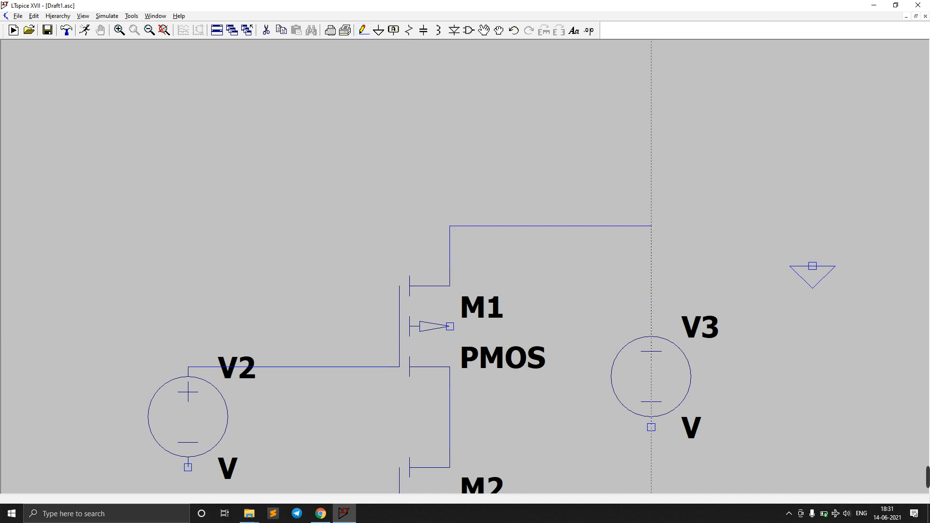
left_click(651, 226)
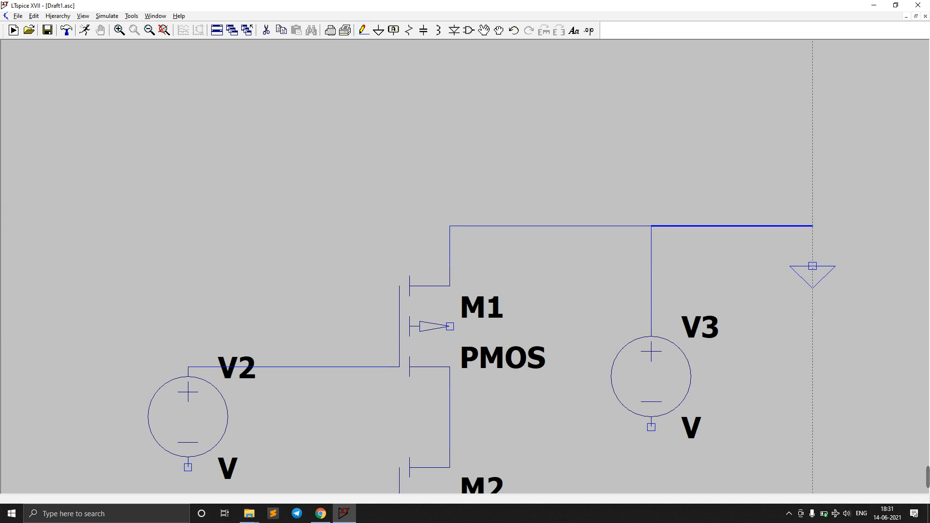
left_click(812, 266)
key("Escape")
Wire M2's gate to V1's positive terminal and V1's negative terminal to the ground below it
left_click_drag(785, 409, 765, 276)
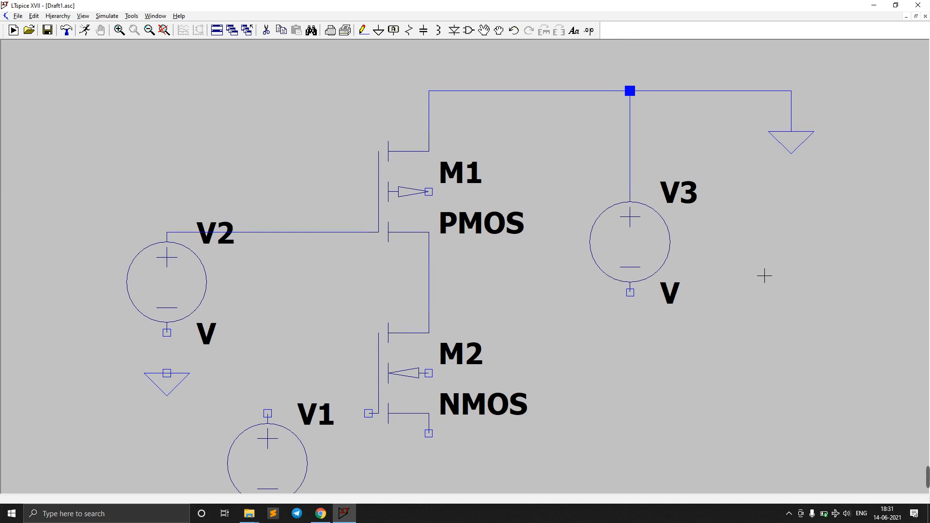
scroll(765, 276, "down", 3)
scroll(764, 276, "up", 1)
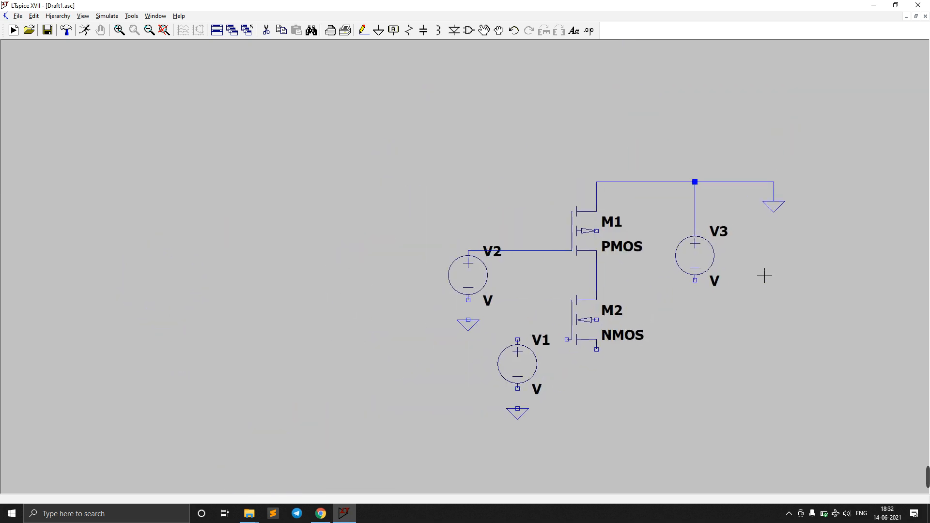
left_click(364, 31)
left_click(565, 340)
left_click(514, 340)
left_click(515, 390)
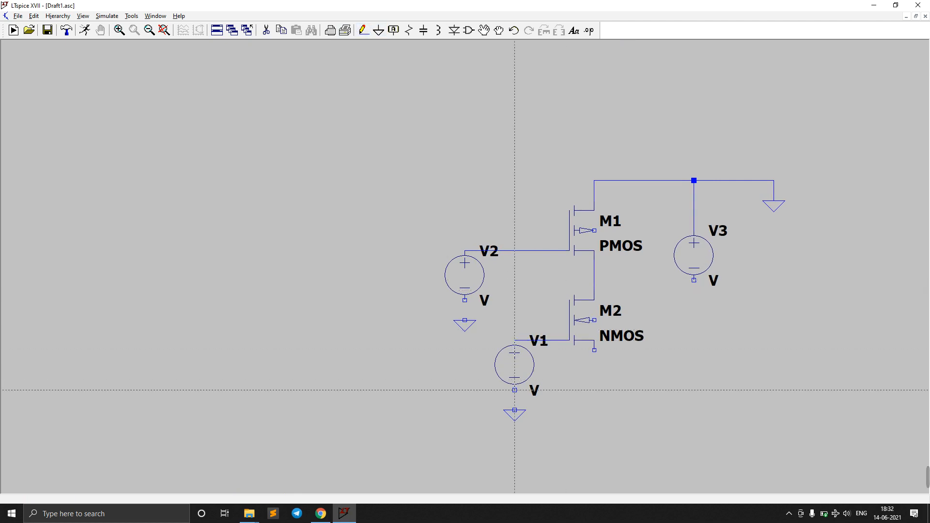
left_click(515, 410)
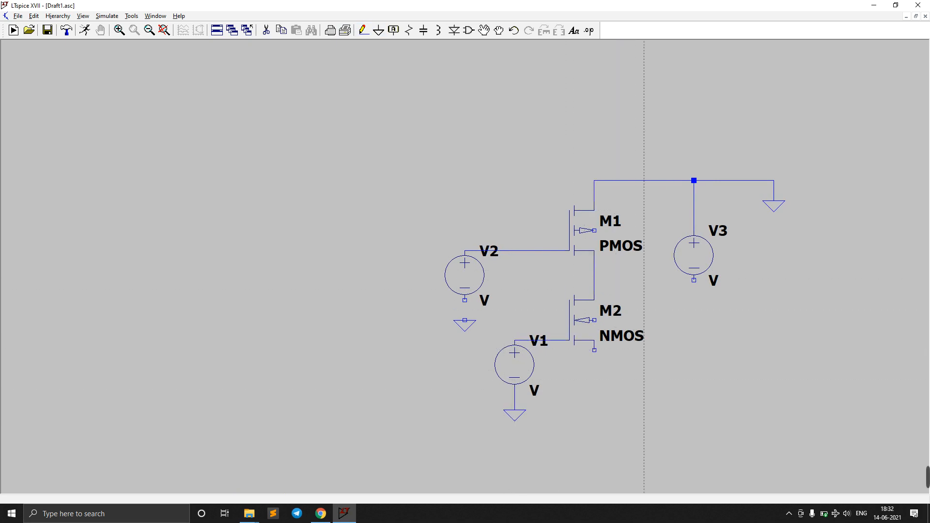
Wire the body terminal of M2 around to its source terminal
left_click(595, 320)
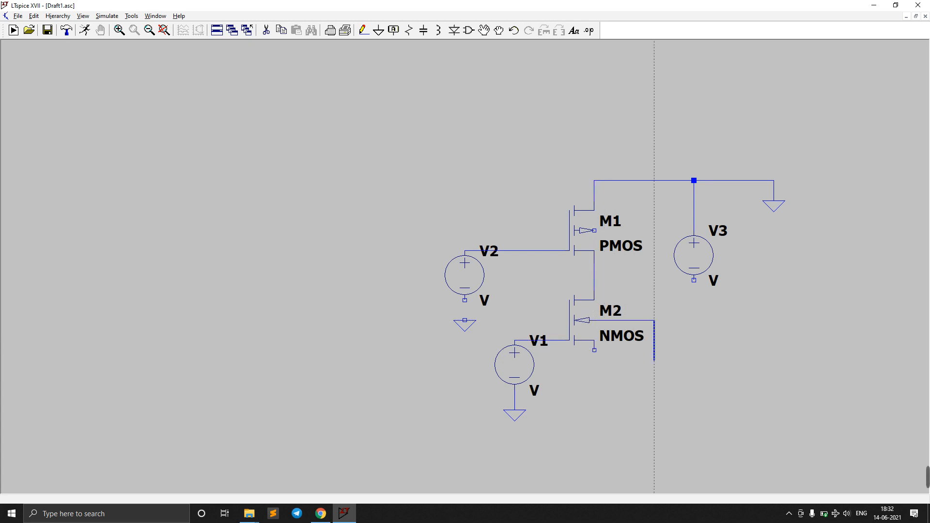
left_click(654, 380)
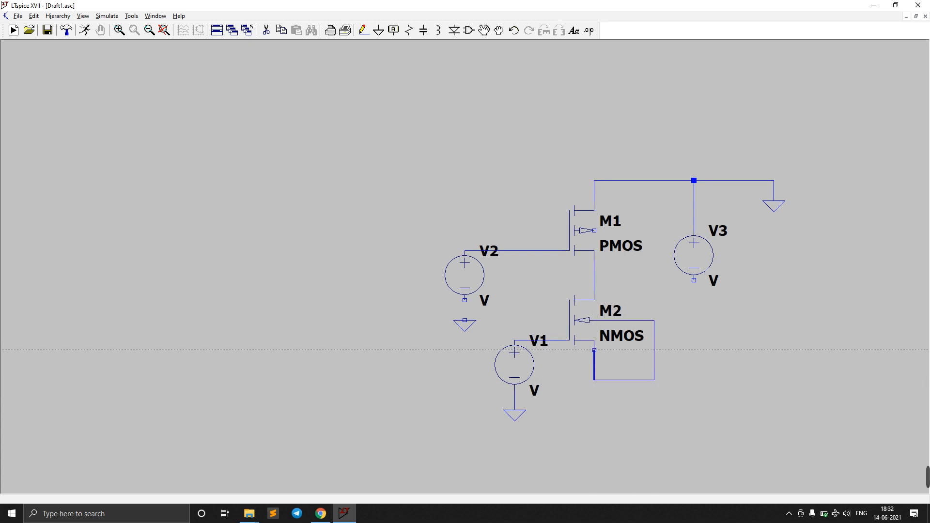
left_click(594, 340)
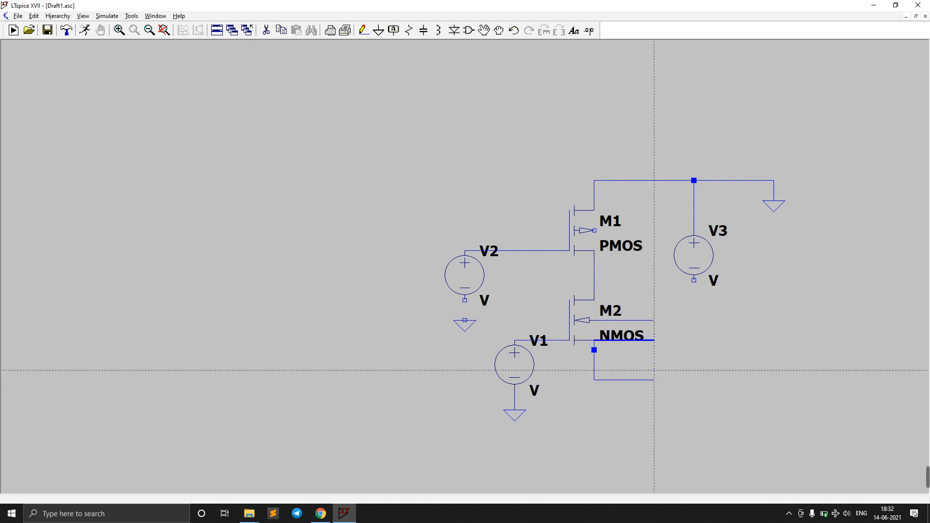
key("Escape")
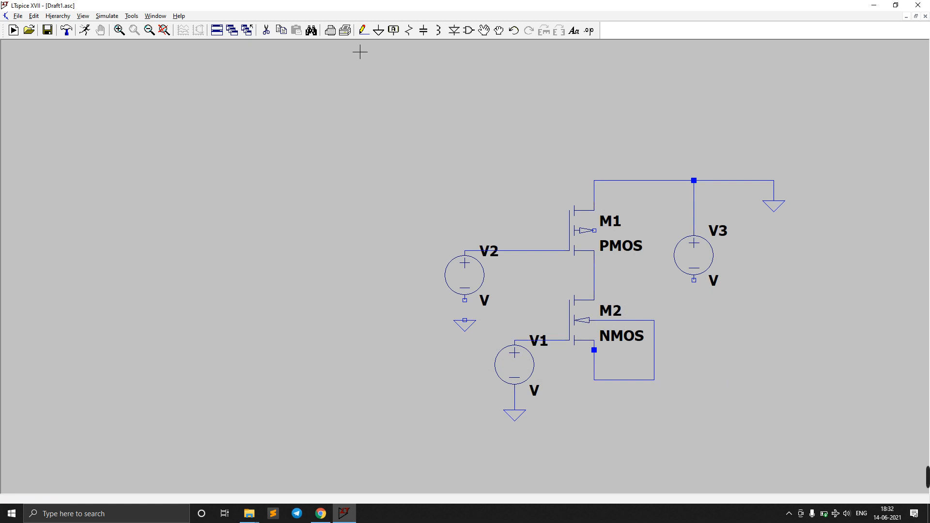
Wire V3's negative terminal to the lower corner of M2's body-to-source wire
left_click(364, 30)
left_click(694, 281)
left_click(654, 380)
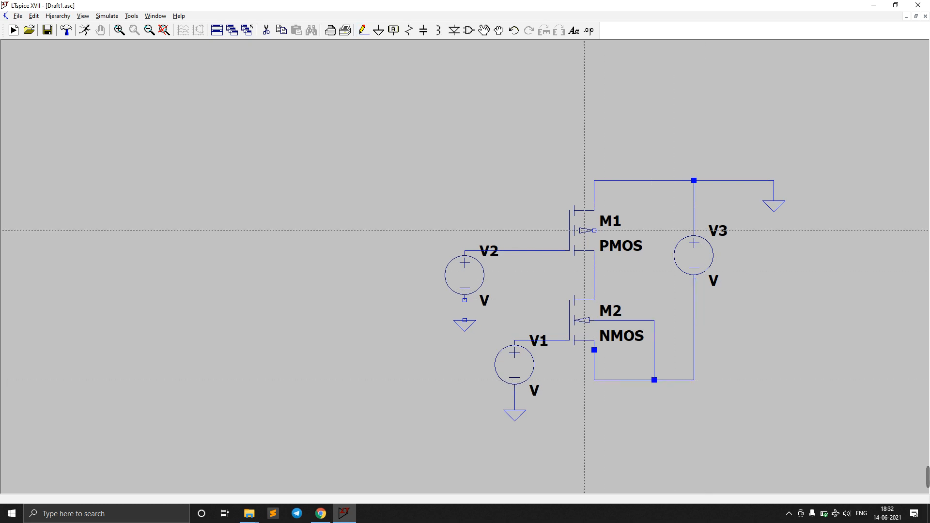
Wire the body terminal of M1 up to the horizontal wire joining M1 and V3
left_click(594, 231)
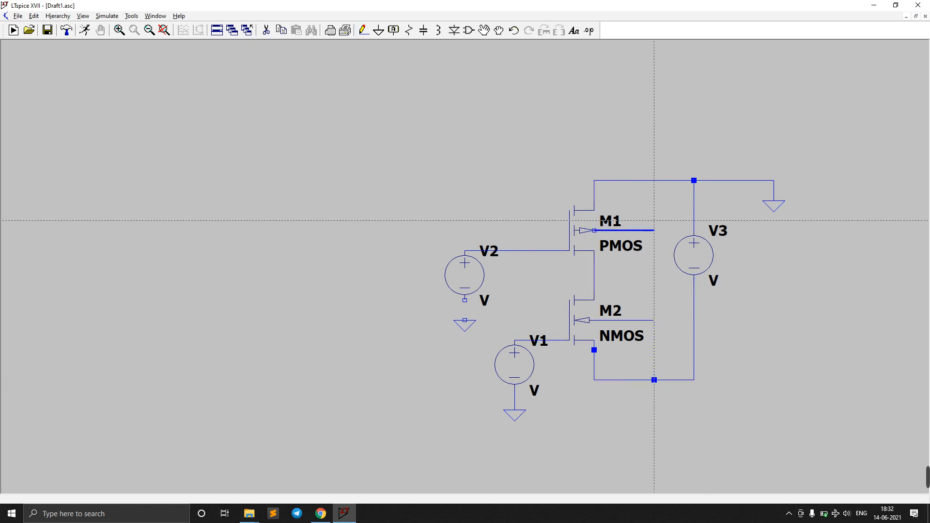
left_click(655, 180)
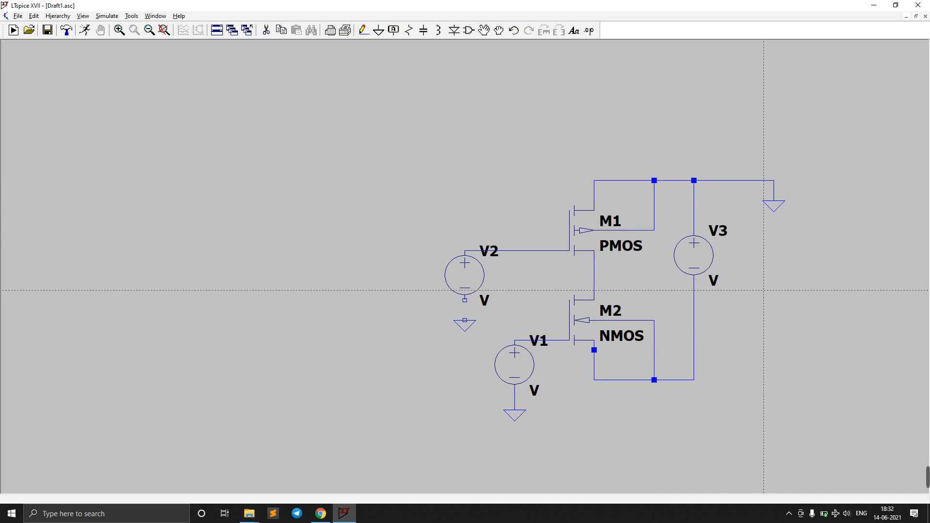
key("Escape")
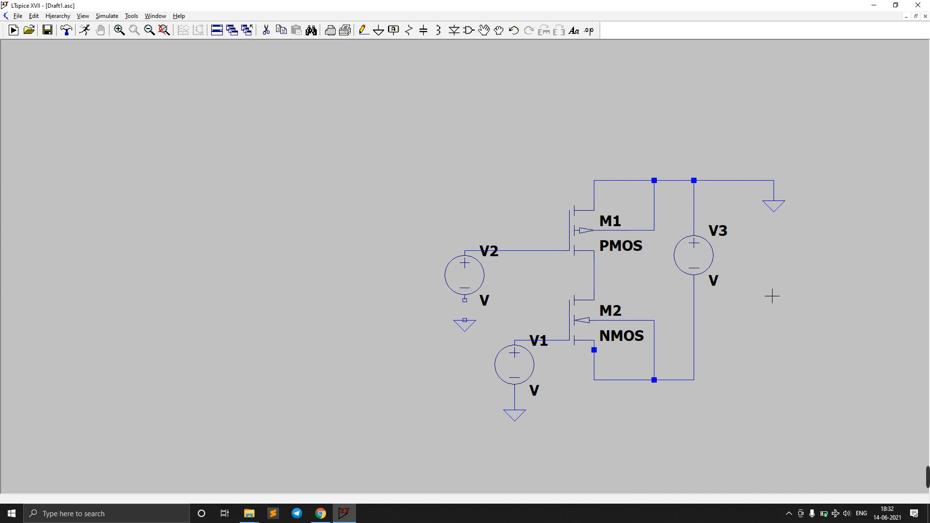
Rename voltage source V3 as VDS
right_click(717, 235)
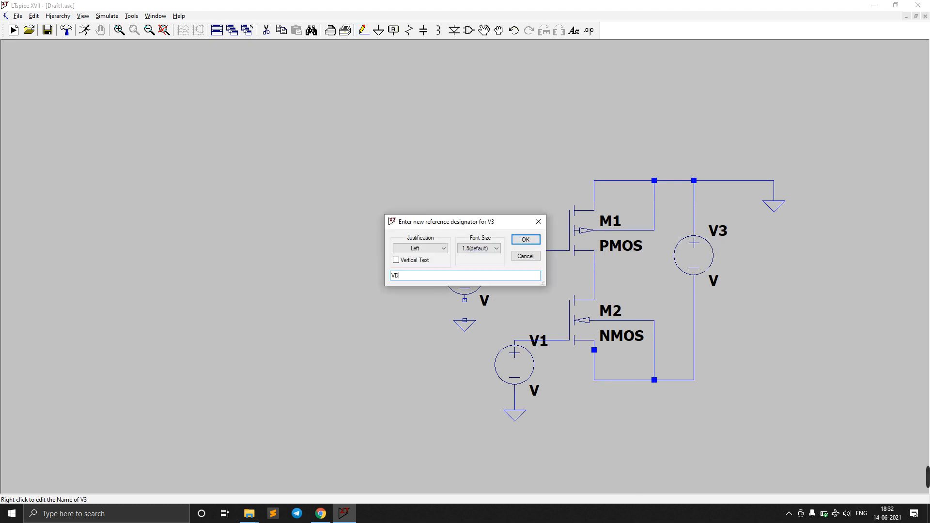
key("Return")
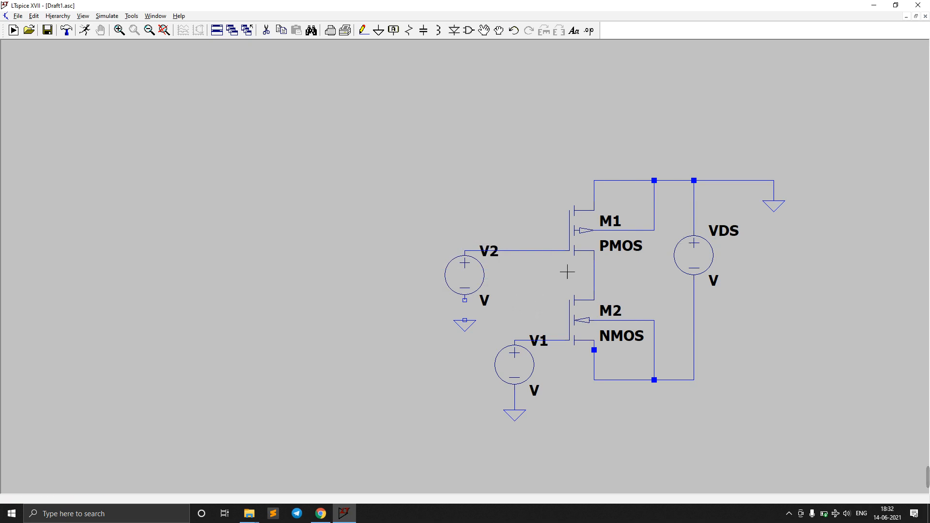
Wire V2's negative terminal to the ground symbol below it
left_click(364, 30)
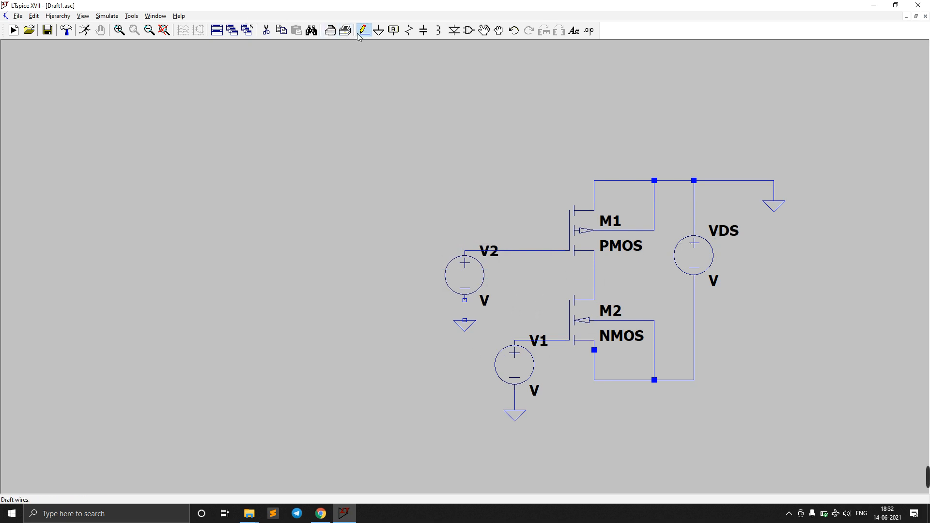
left_click(465, 300)
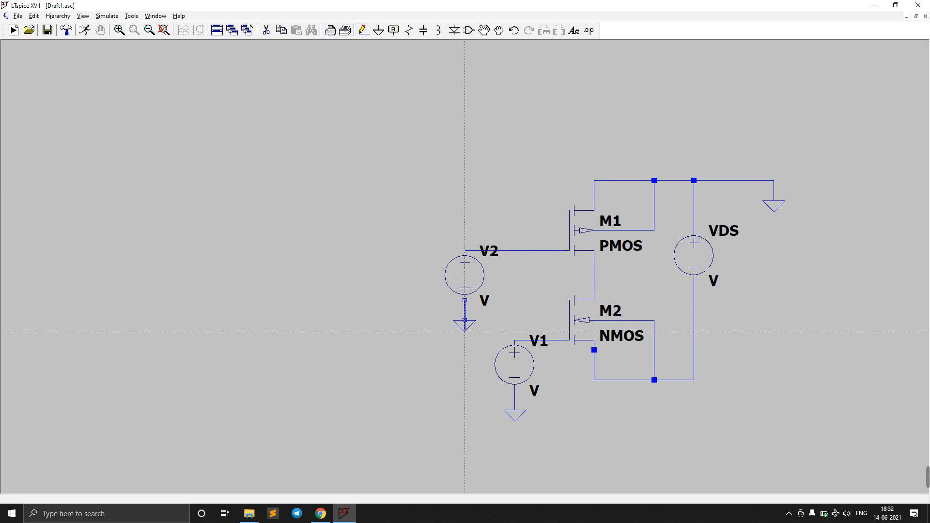
left_click(464, 320)
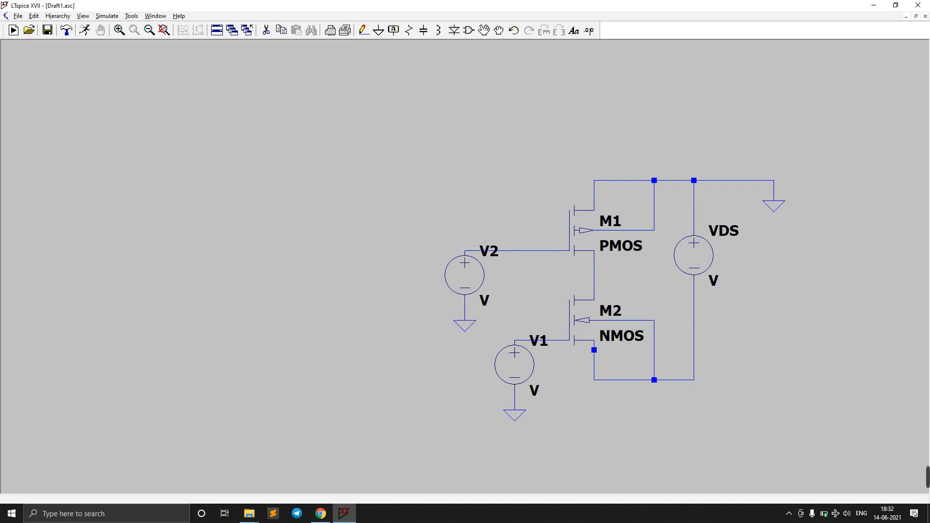
key("Escape")
Rename voltage source V2 as VGS and voltage source V1 as Vb
right_click(497, 257)
type("B")
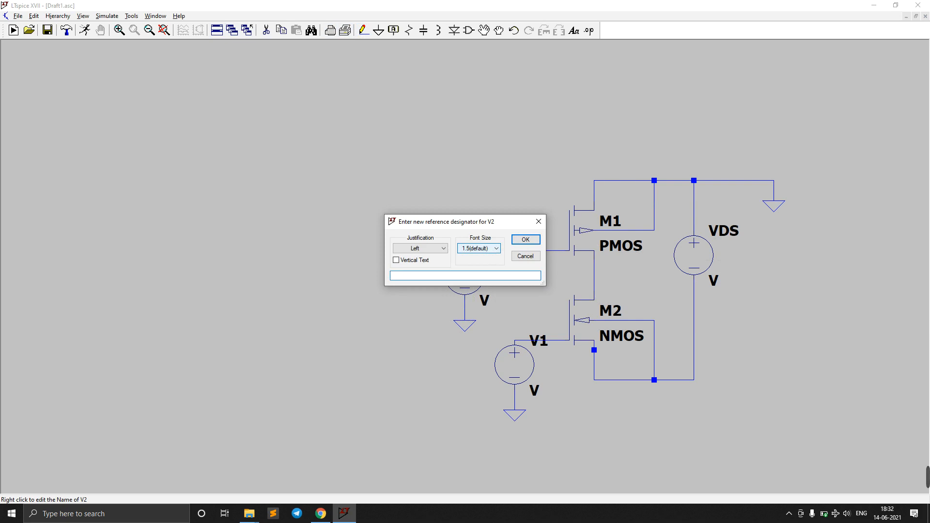
type("GS")
key("Return")
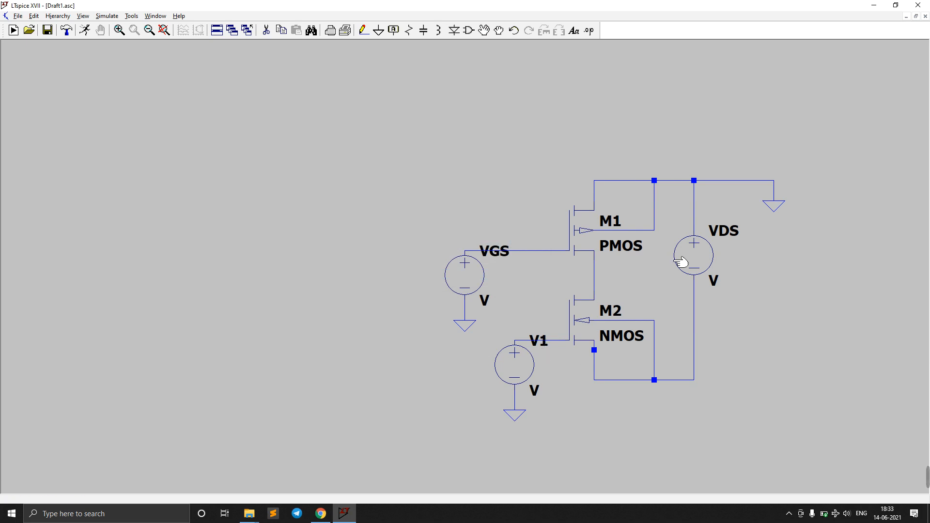
right_click(543, 351)
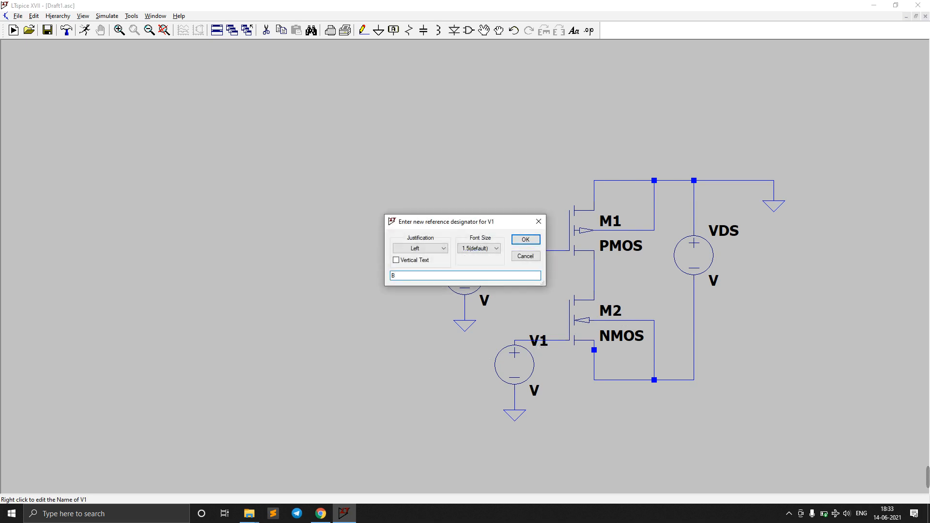
key("Return")
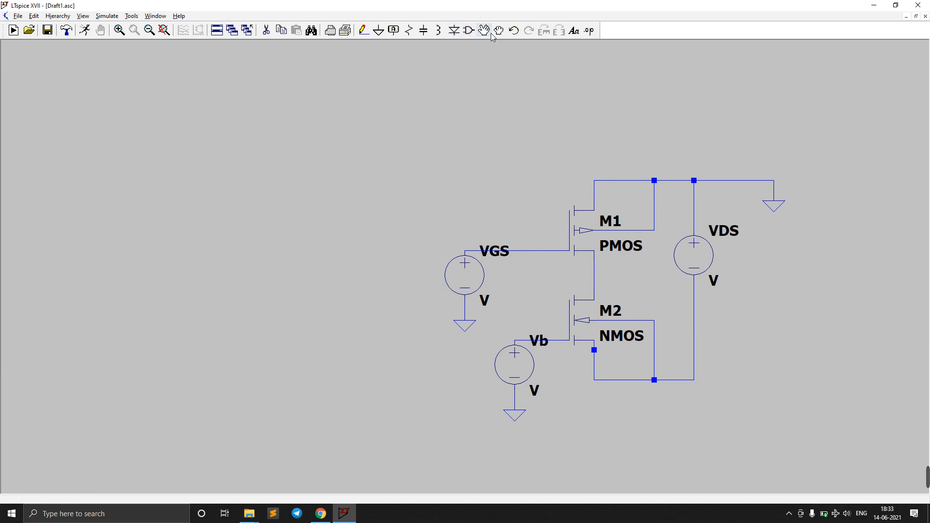
Add the SPICE directive .MODEL NMOS NMOS(KP=200u, VTO=0.4) above the circuit, copying its text for reuse
left_click(589, 30)
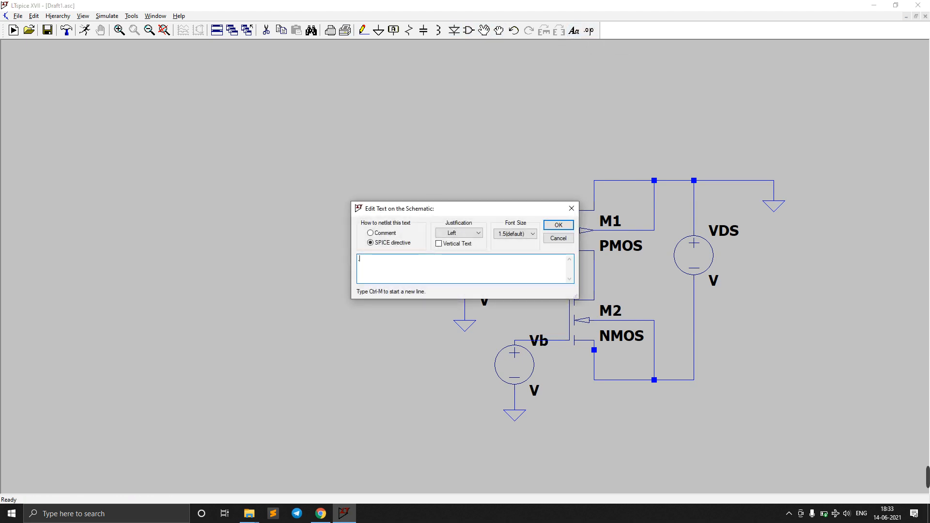
type(".MODEL NMOS NMOS(KP=")
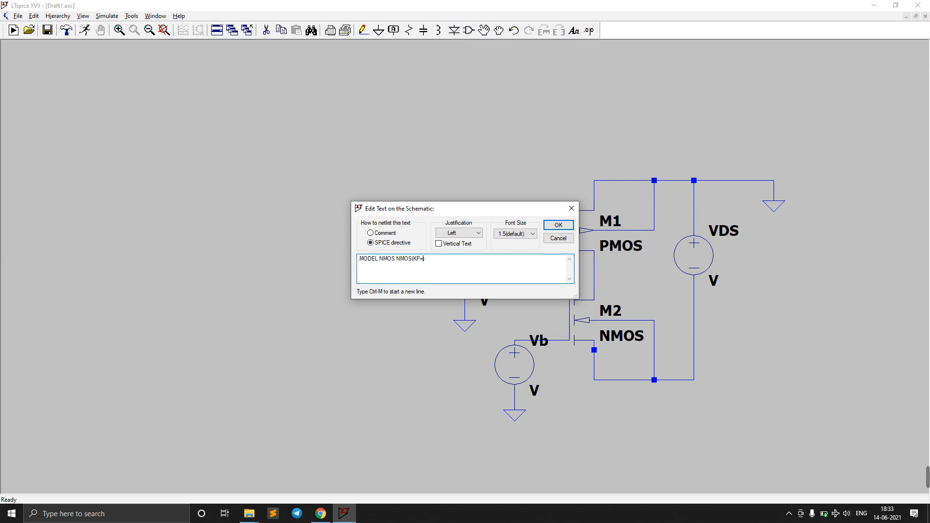
type("200")
type("u, VTO=0.4")
key("ctrl+a")
key("ctrl+c")
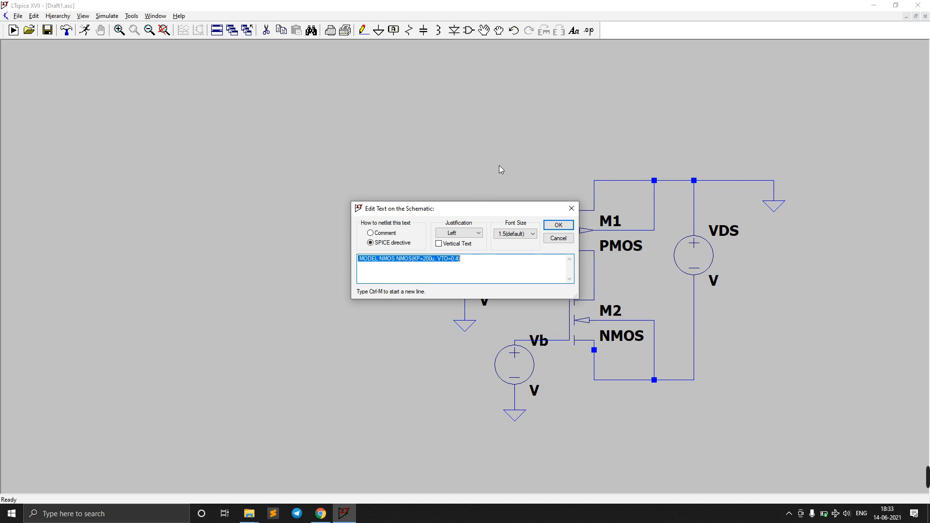
left_click(559, 225)
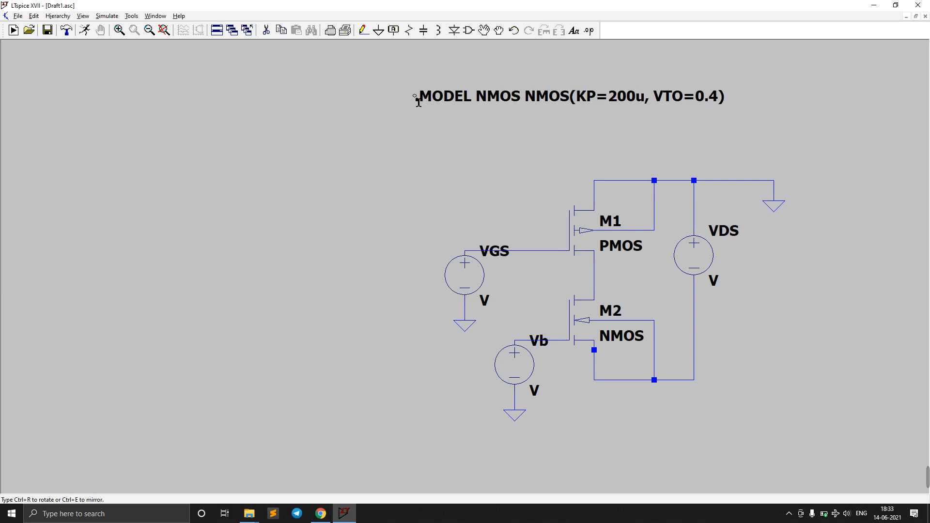
left_click(416, 103)
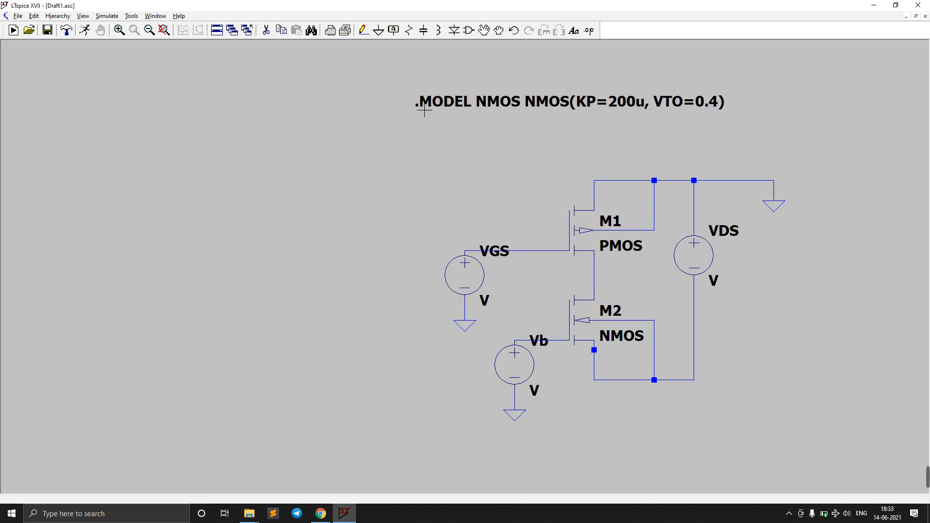
Add the SPICE directive .MODEL PMOS PMOS(KP=200u, VTO=-0.6) directly below the NMOS model line, reusing the copied text
left_click(589, 30)
key("ctrl+v")
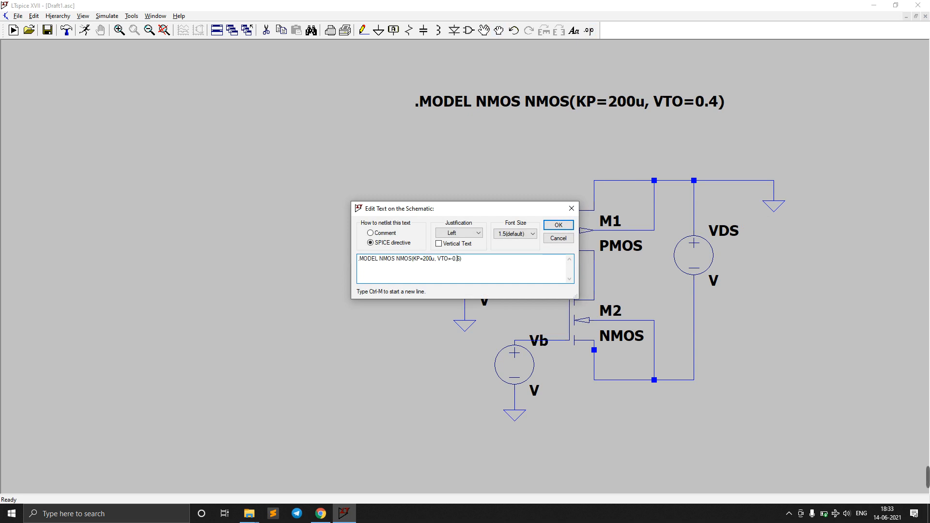
key("BackSpace")
type("P")
key("BackSpace")
type("P")
key("Return")
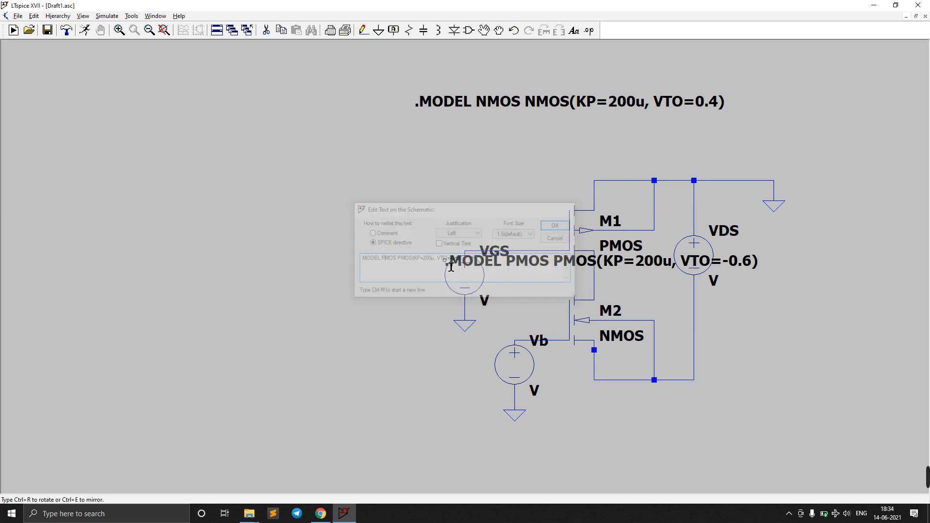
left_click(422, 129)
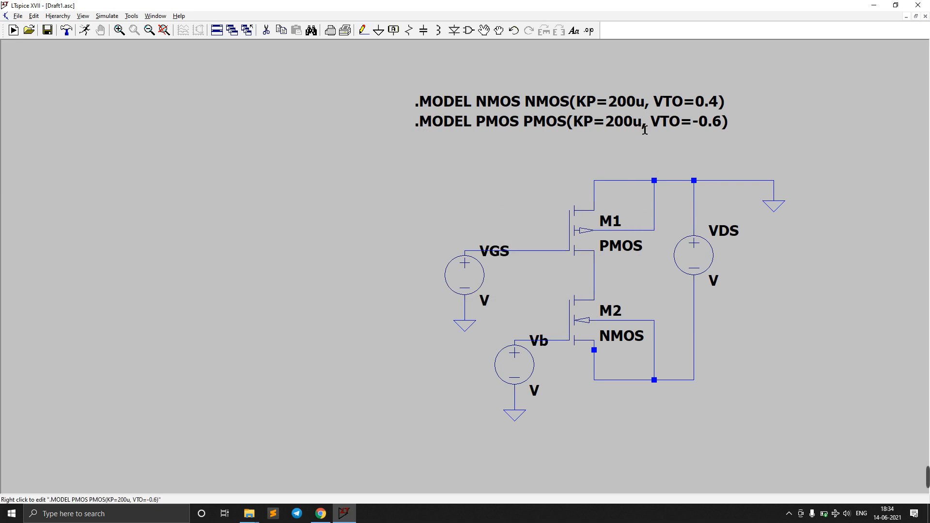
Configure voltage source VGS as a sine function with DC offset -1.1 V, amplitude 1m and frequency 2k
right_click(473, 271)
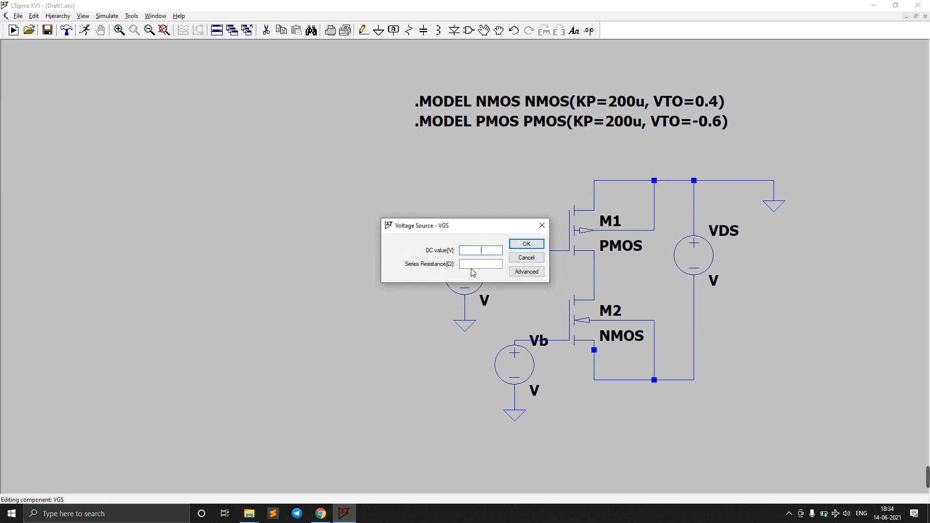
left_click(527, 272)
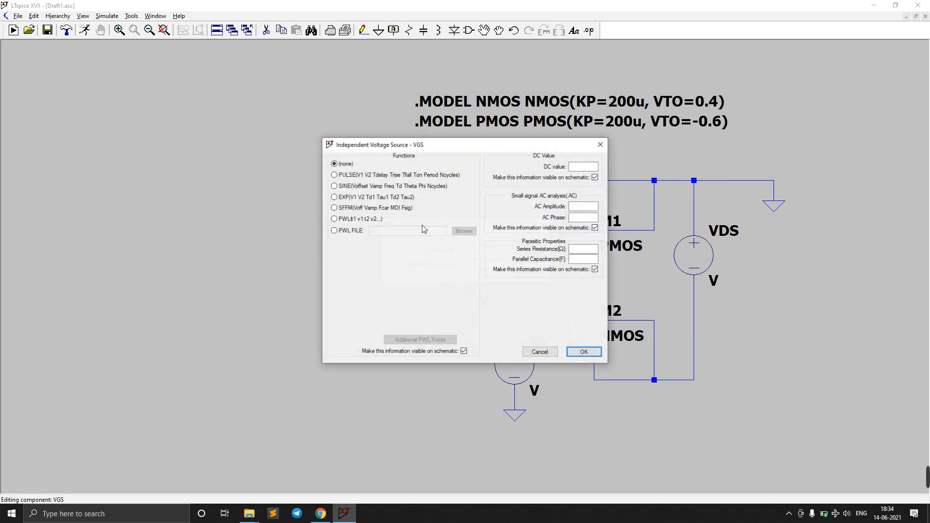
left_click(334, 186)
left_click(451, 253)
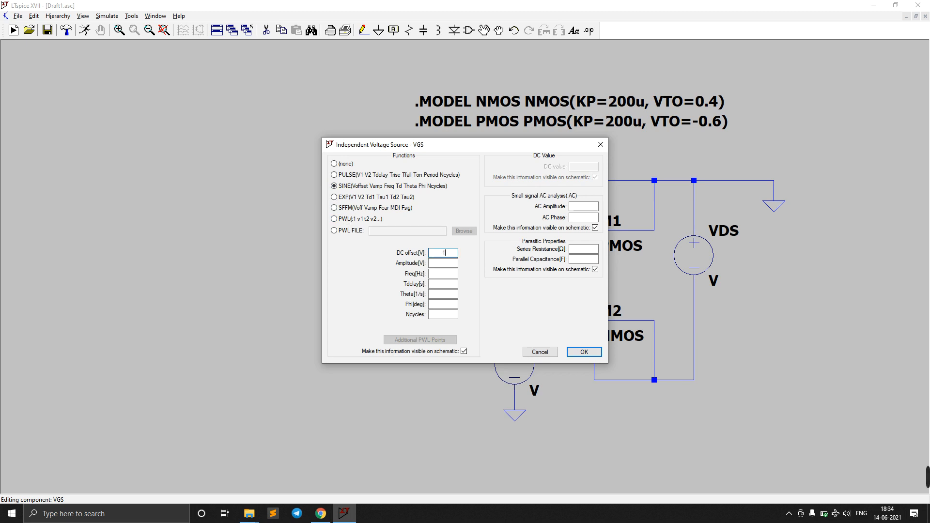
type("-1.1")
left_click(442, 267)
left_click(443, 274)
key("Return")
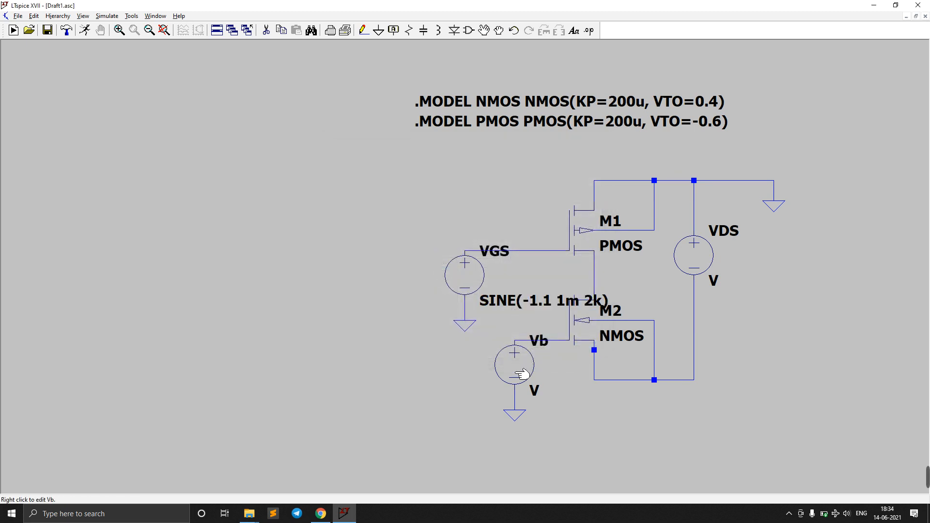
Set the DC value of voltage source Vb to 0.48 and of voltage source VDS to 1.6v
right_click(519, 372)
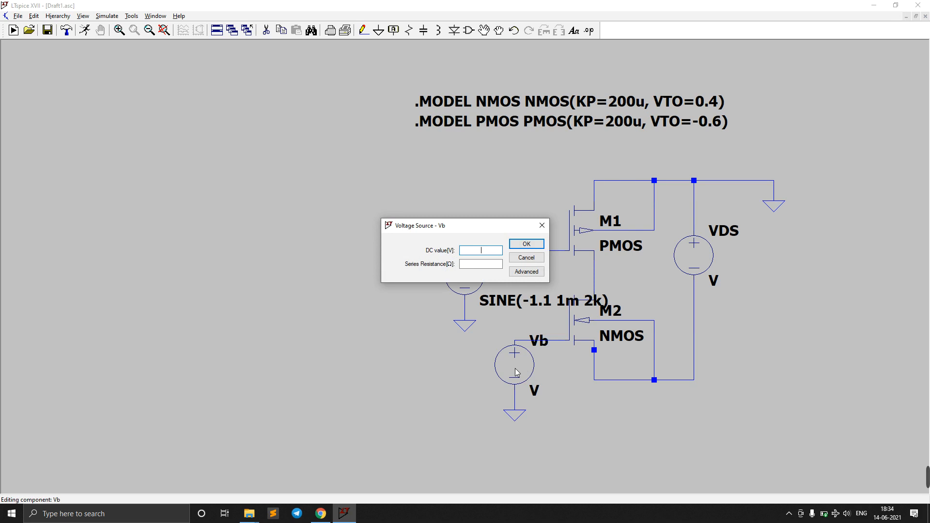
type("0.48")
key("Return")
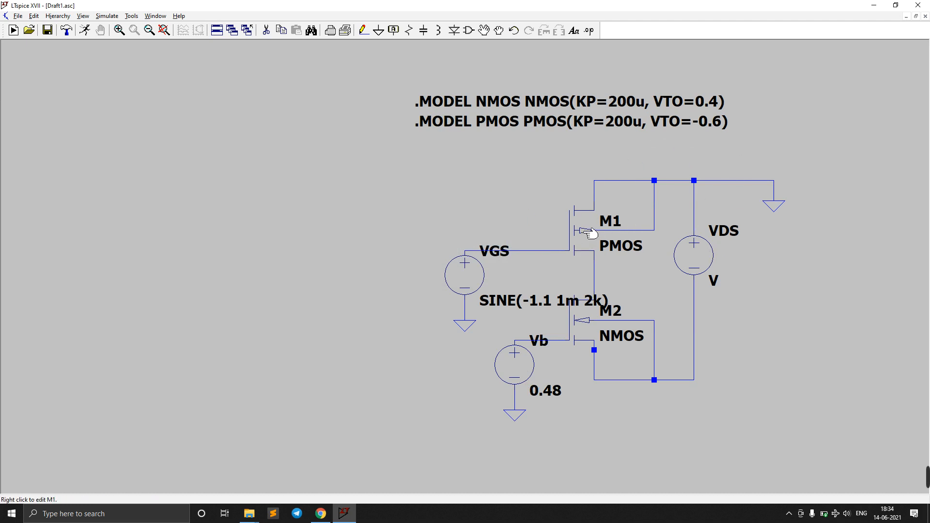
right_click(697, 256)
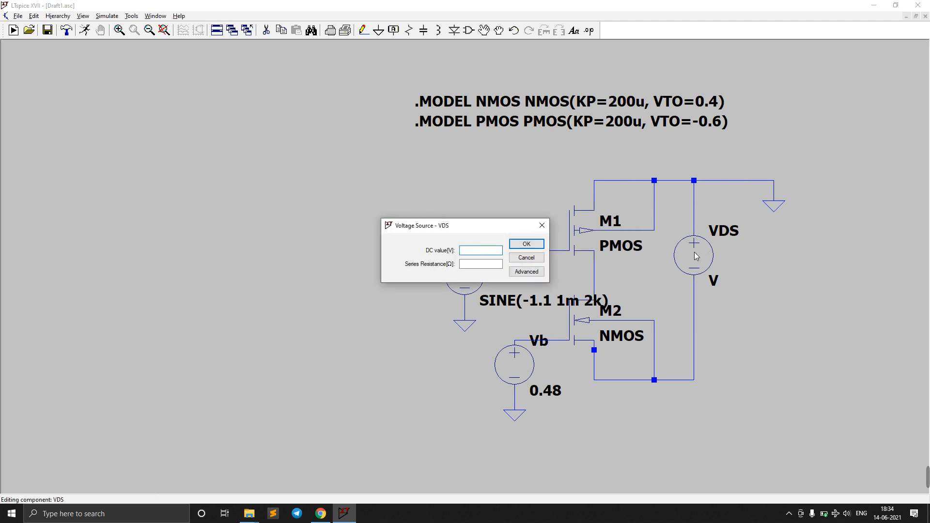
type("1.6v")
key("Return")
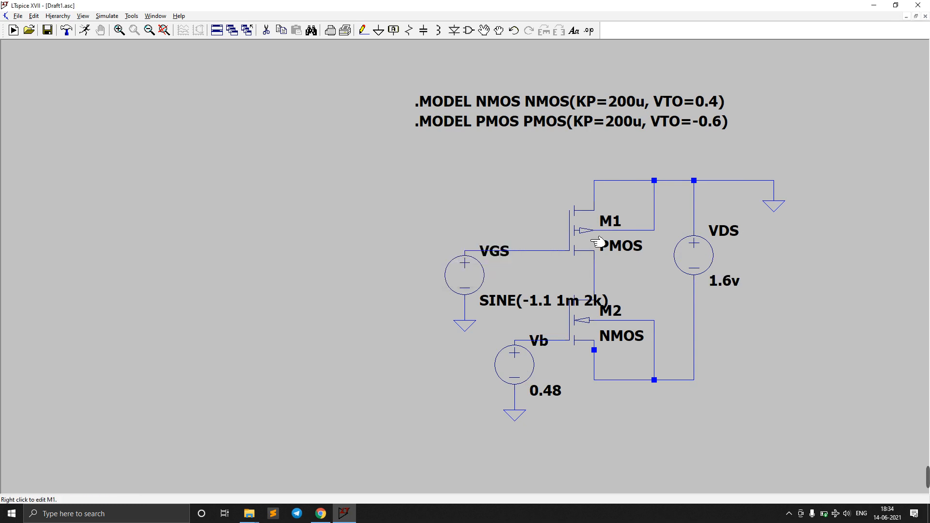
Set the PMOS transistor M1's length to 1u and width to 100u
right_click(589, 235)
left_click(480, 223)
left_click(479, 211)
type("1u")
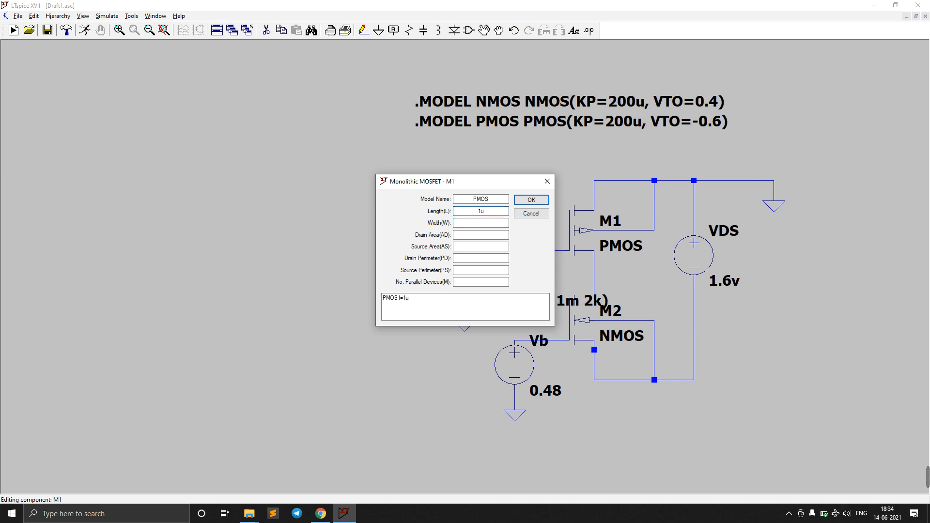
left_click(481, 224)
type("100u")
key("Return")
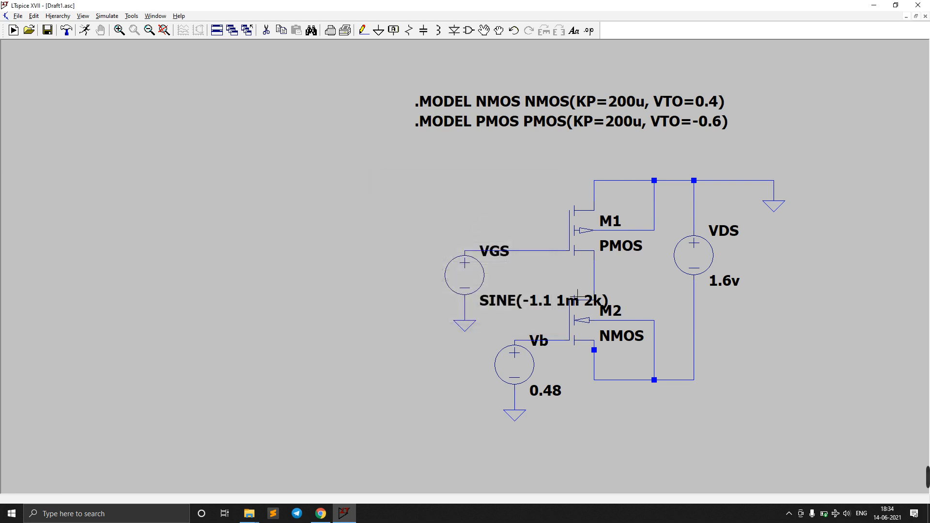
Set the NMOS transistor M2's length to 1u and width to 20u
right_click(582, 322)
left_click(482, 212)
left_click(501, 224)
type("20u")
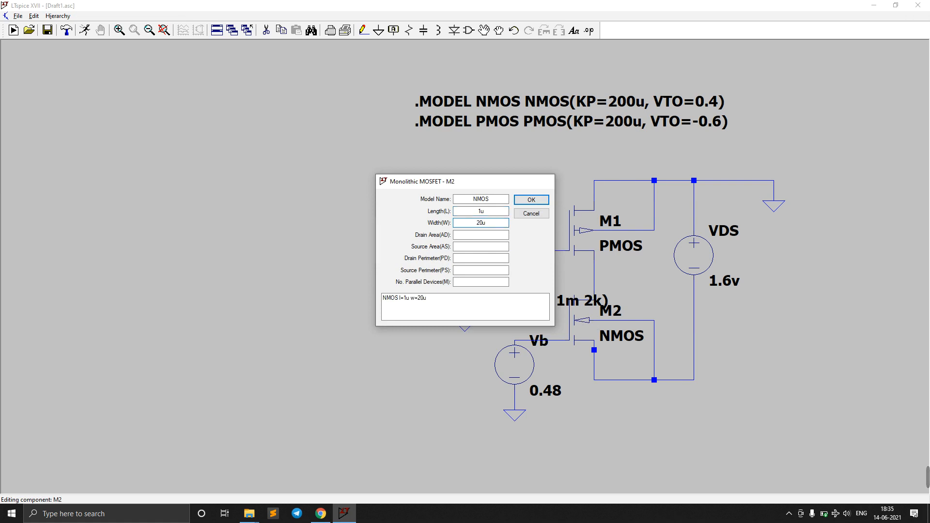
key("Return")
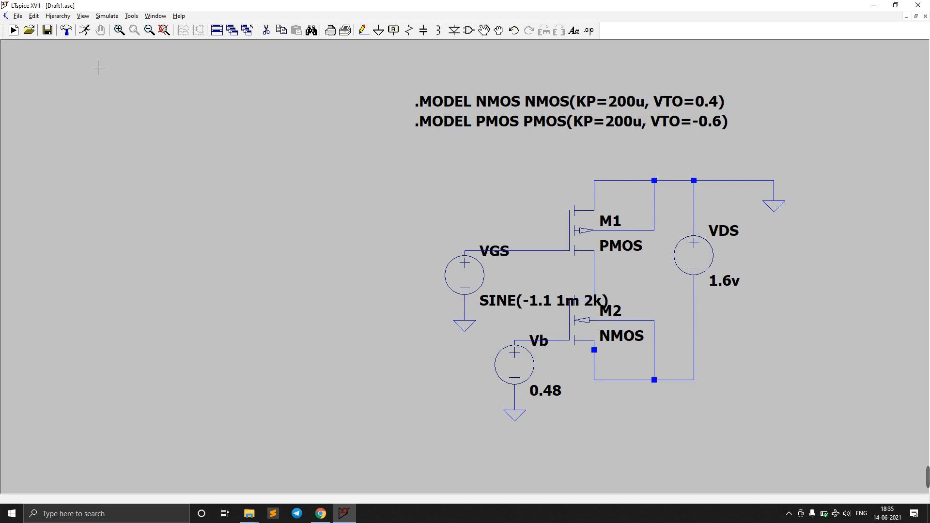
Run a transient simulation with stop time 10m, data saving starting at 0 and maximum timestep 10
left_click(85, 30)
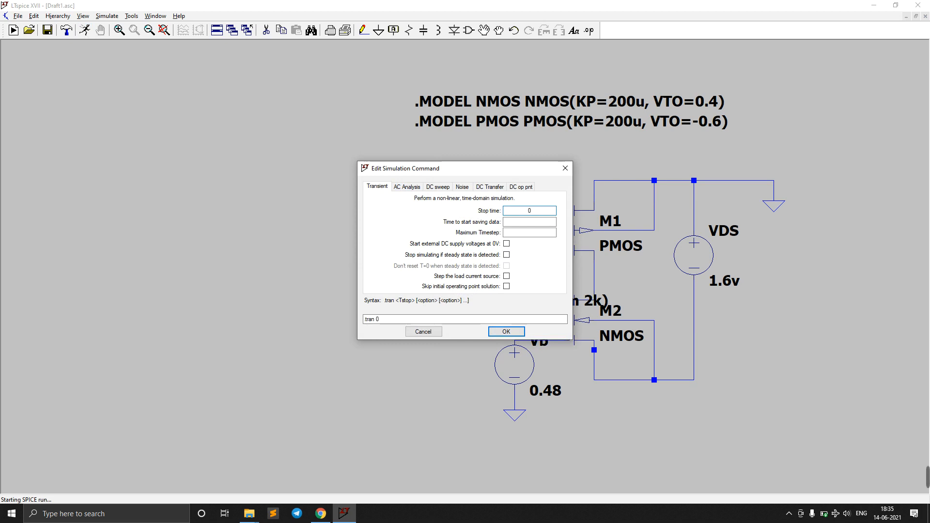
left_click(534, 221)
left_click(537, 214)
left_click(540, 226)
type("0")
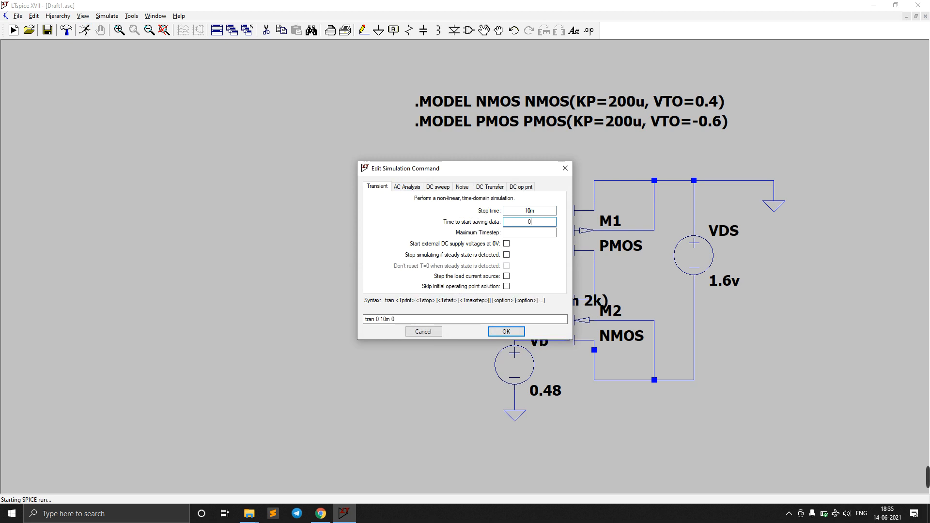
left_click(541, 238)
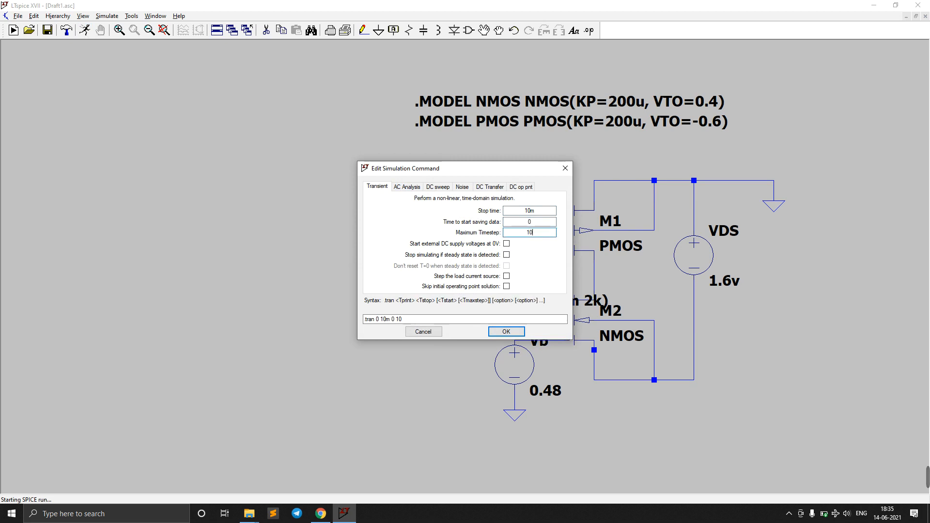
left_click(506, 331)
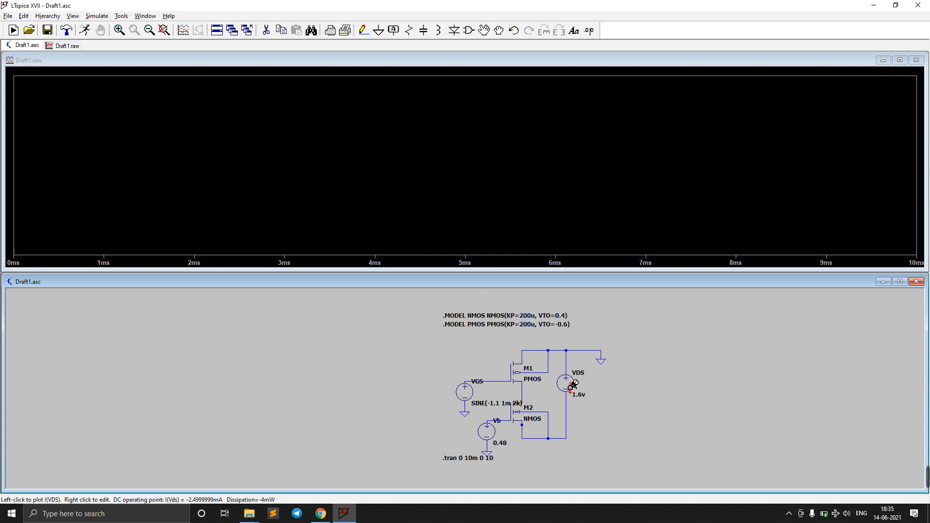
Plot the voltages at the node joining M1 and M2 and at M1's gate, and remove both traces
left_click(524, 401)
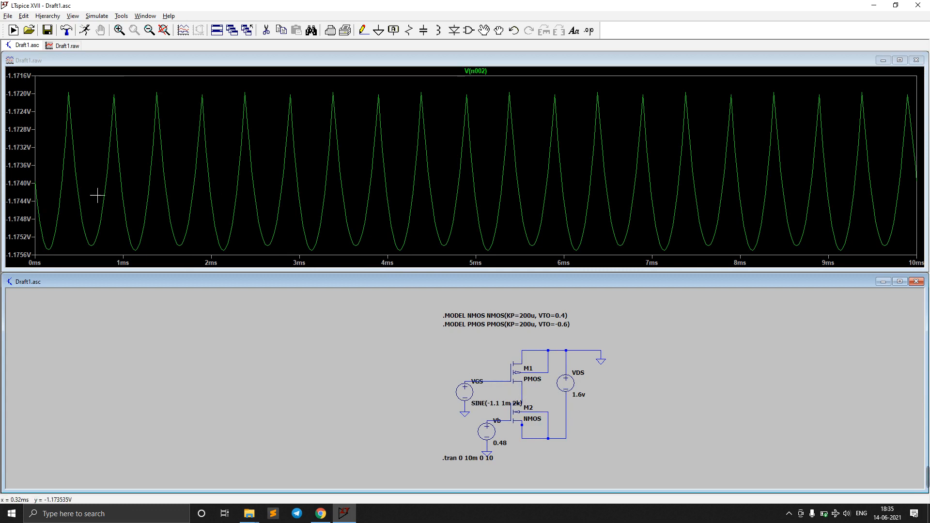
left_click(499, 386)
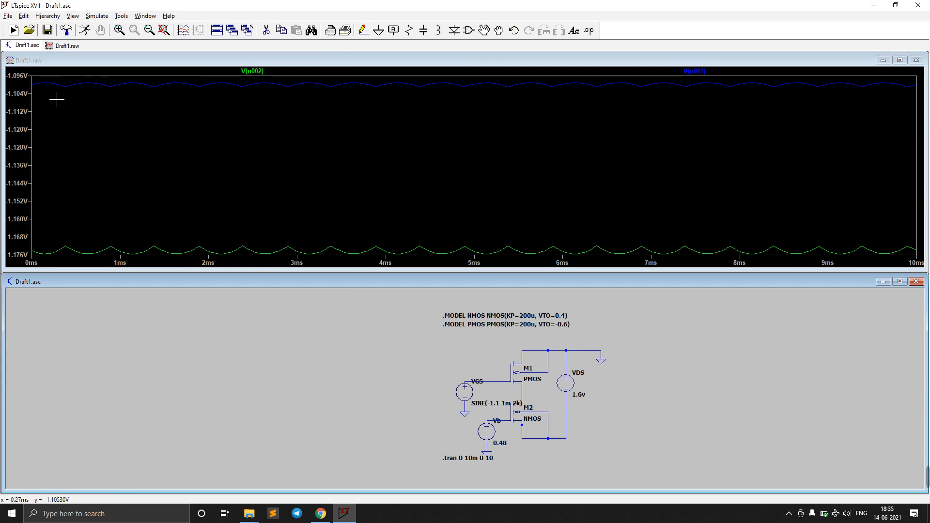
left_click_drag(250, 72, 246, 63)
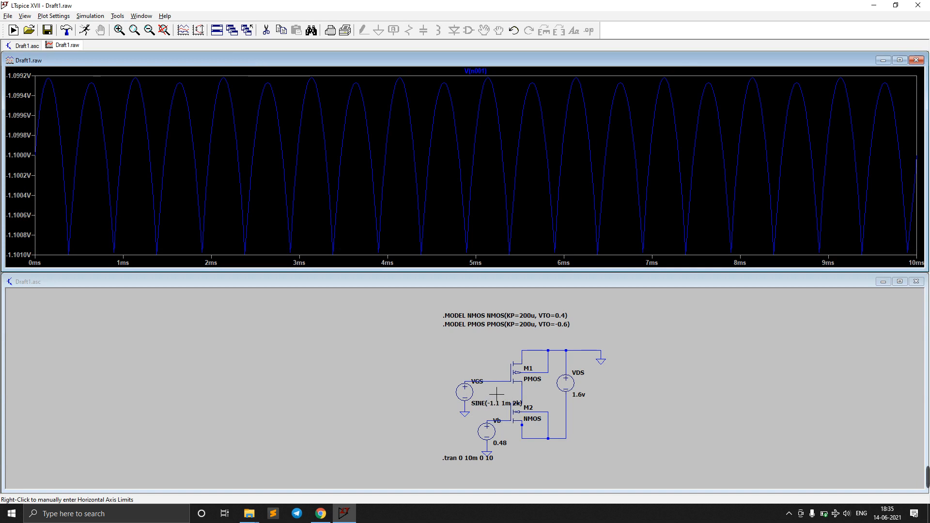
left_click_drag(479, 72, 491, 157)
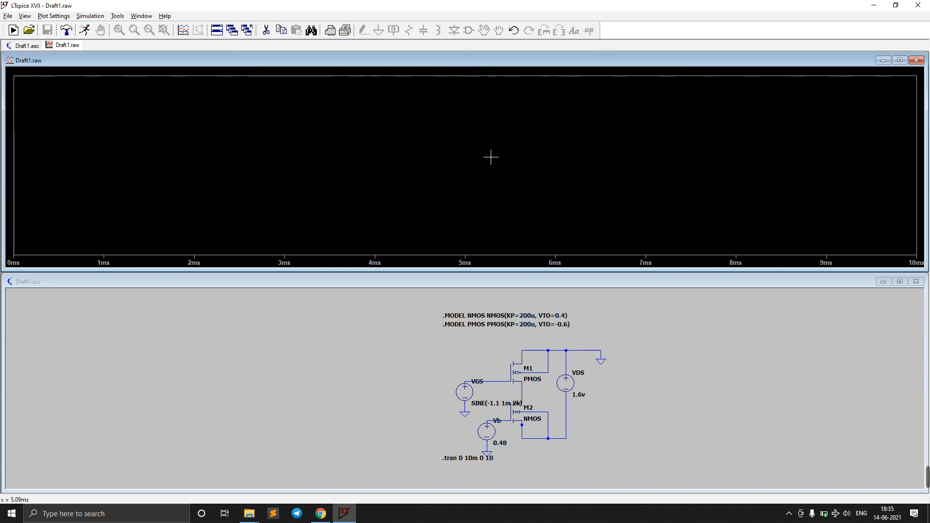
Plot the input voltage at M1's gate
left_click(507, 376)
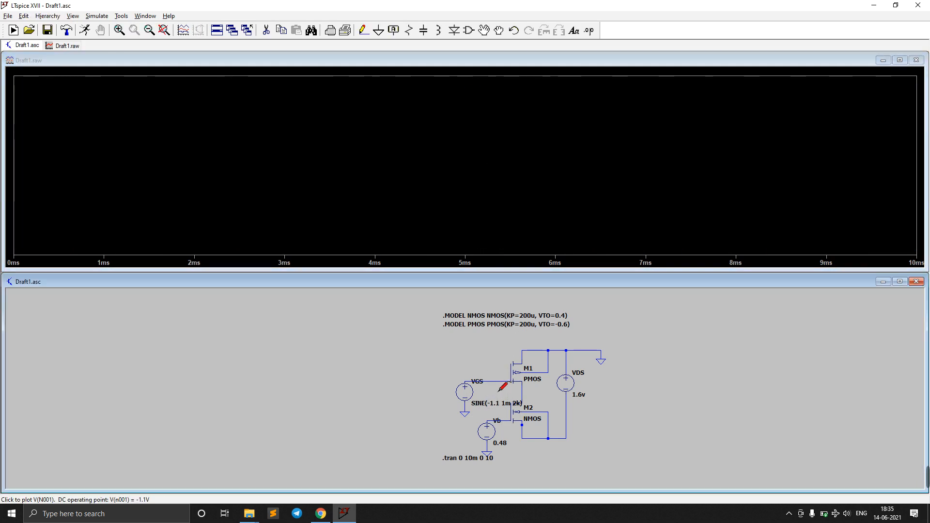
left_click(506, 391)
Set the waveform compression's relative tolerance to 0.000025 and rerun the simulation
left_click(72, 16)
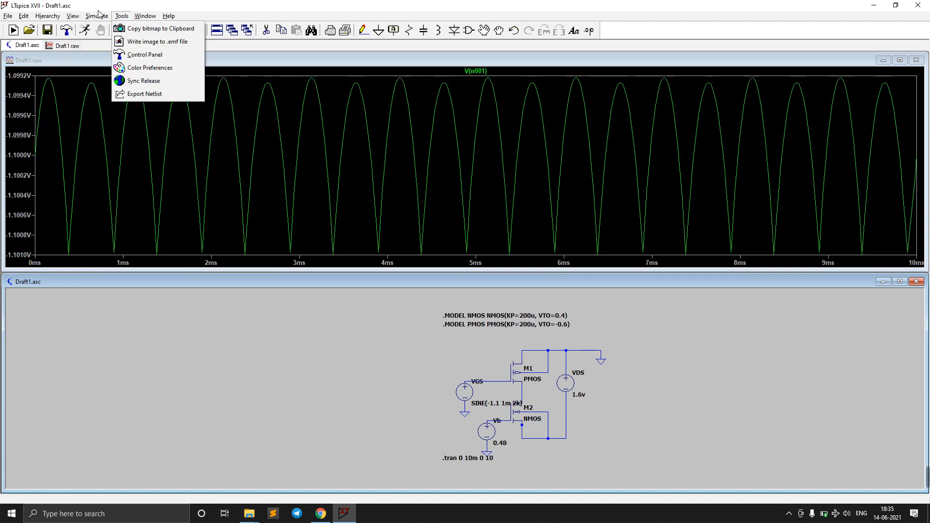
mouse_move(98, 17)
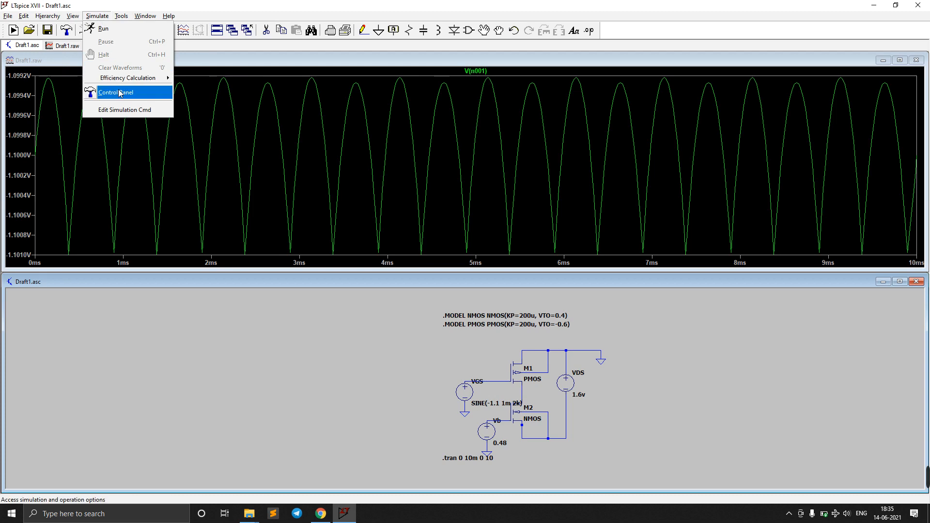
left_click(102, 92)
left_click(508, 254)
type("0.000025")
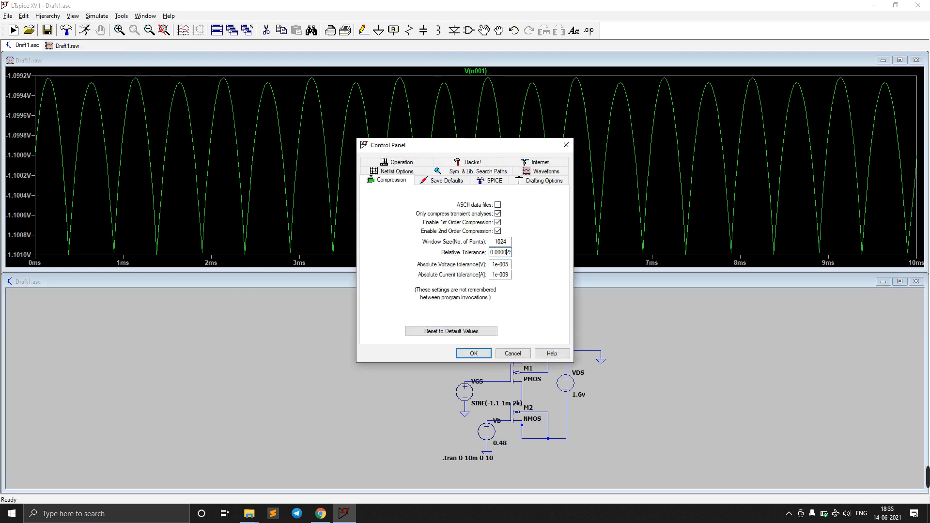
key("Return")
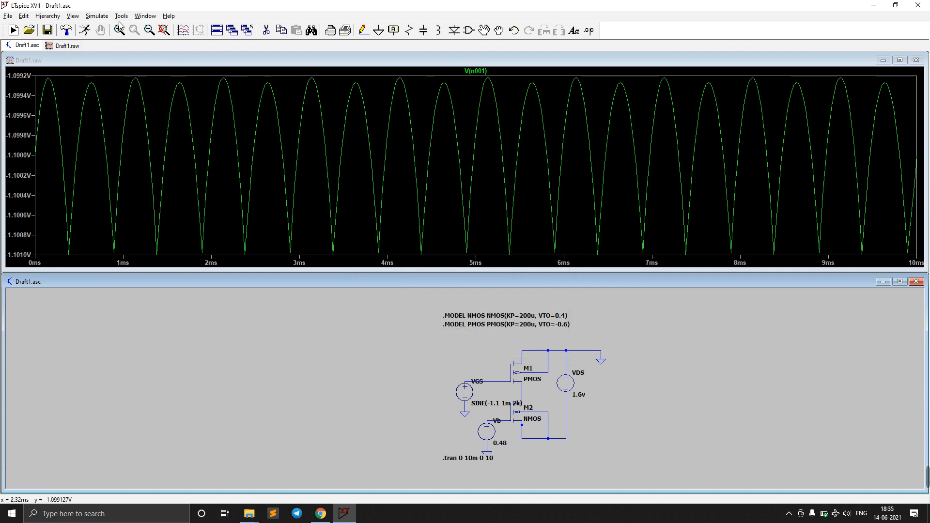
left_click(86, 31)
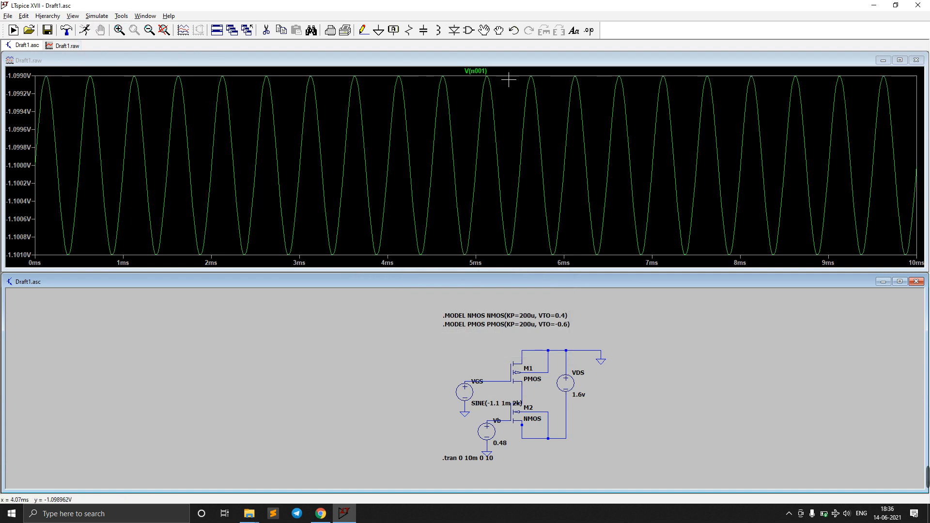
Plot the output voltage at the node joining M1 and M2 and remove the gate voltage trace
left_click(523, 402)
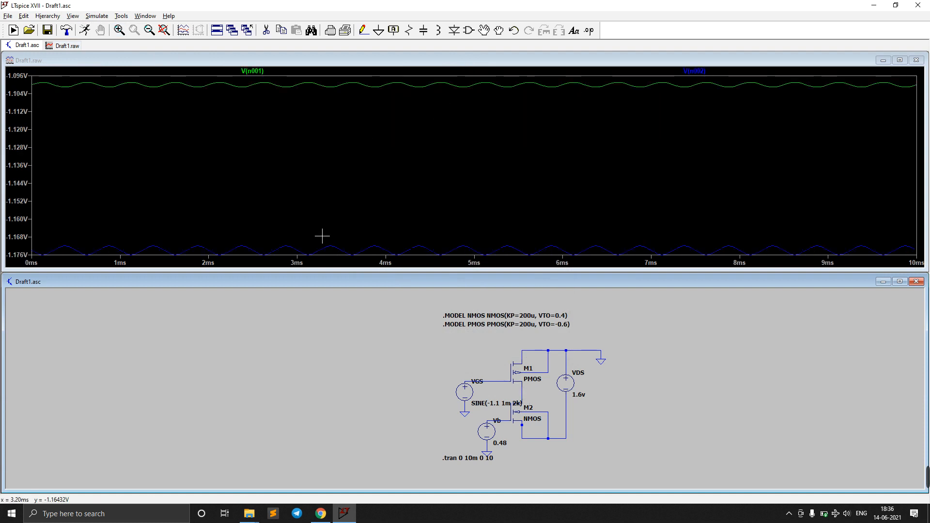
left_click(253, 71)
key("Delete")
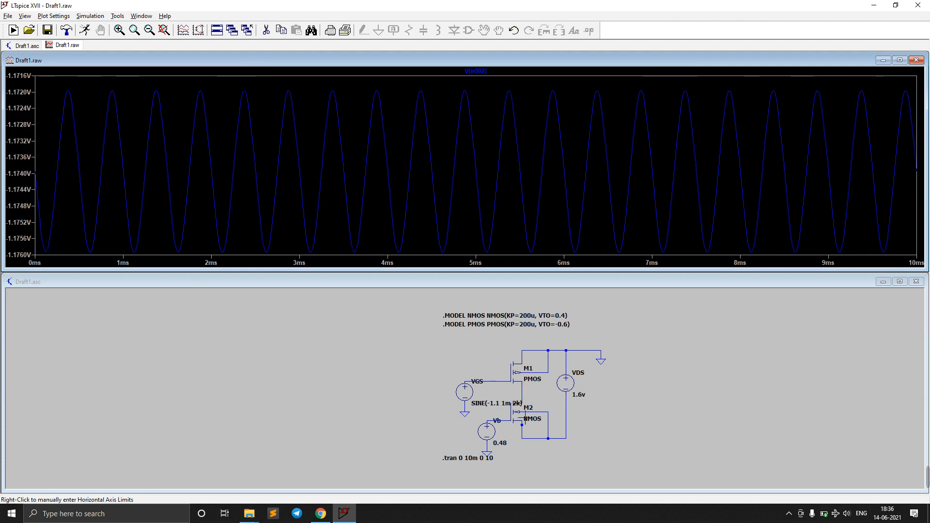
Change the NMOS transistor M2's width to 10u and rerun the simulation
right_click(518, 414)
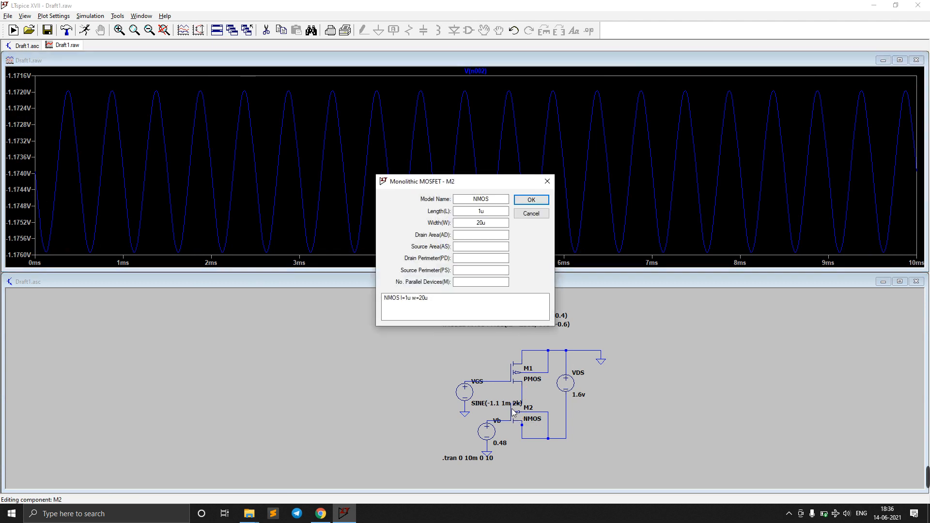
left_click(484, 228)
key("BackSpace")
type("1")
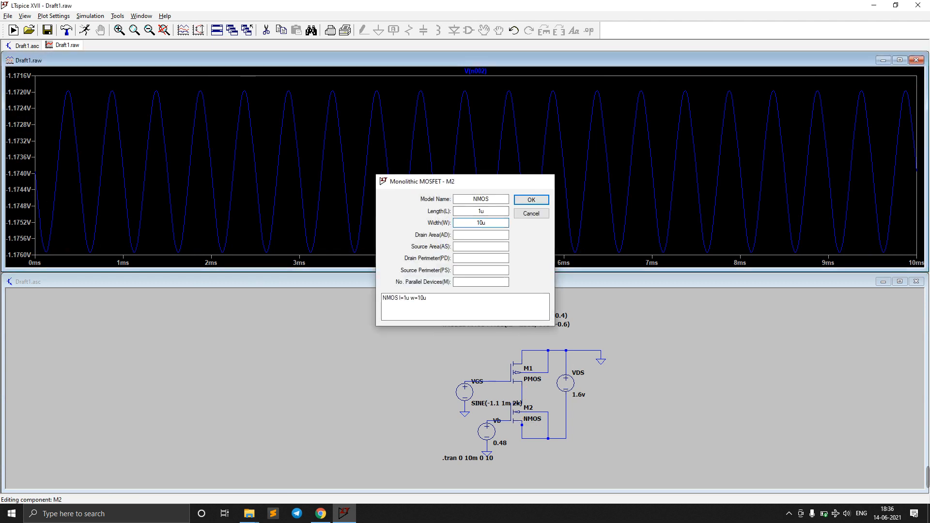
key("Return")
left_click(86, 31)
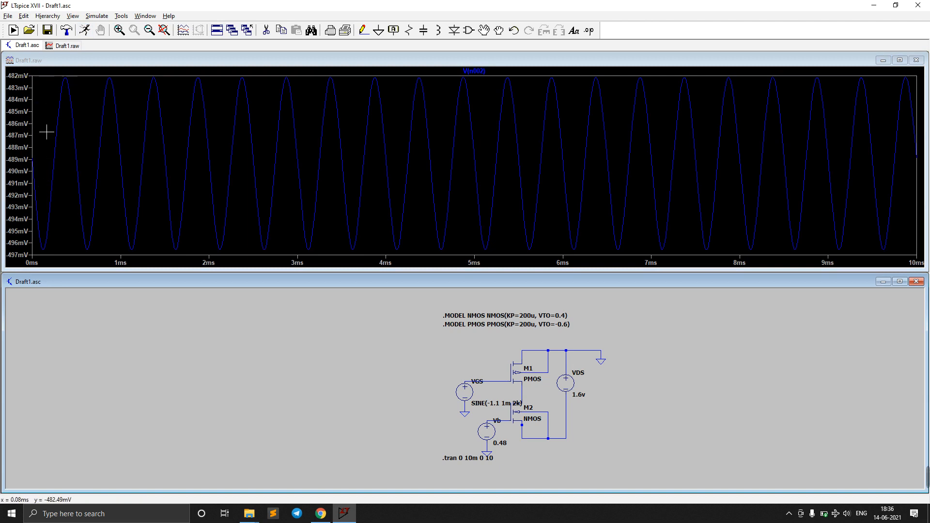
left_click(96, 17)
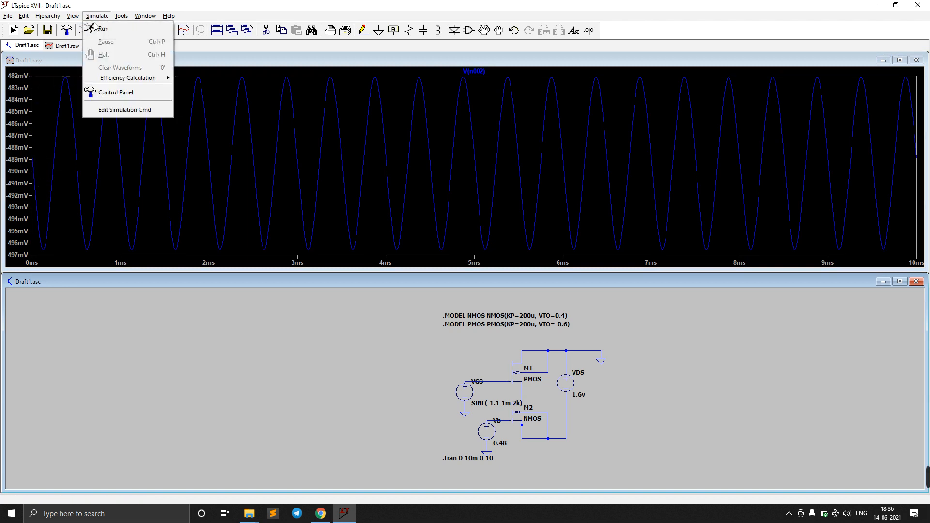
left_click(116, 110)
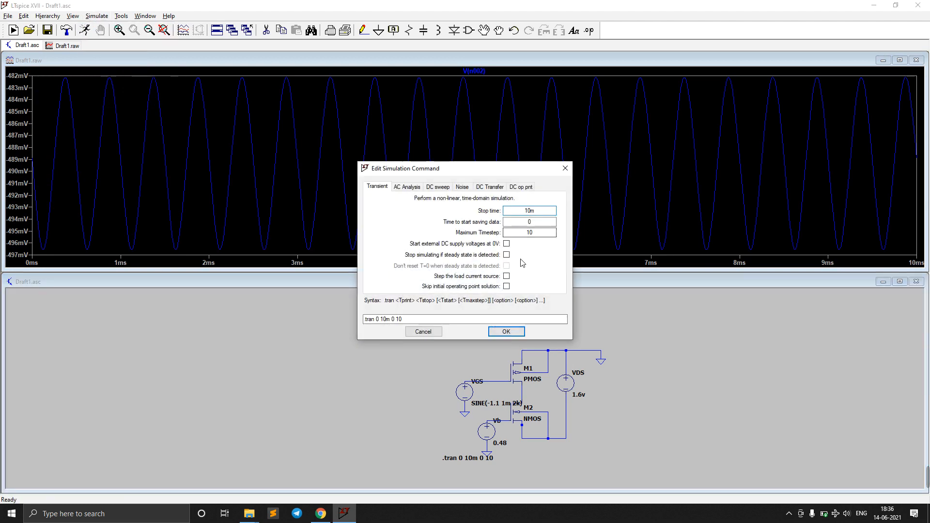
left_click(417, 334)
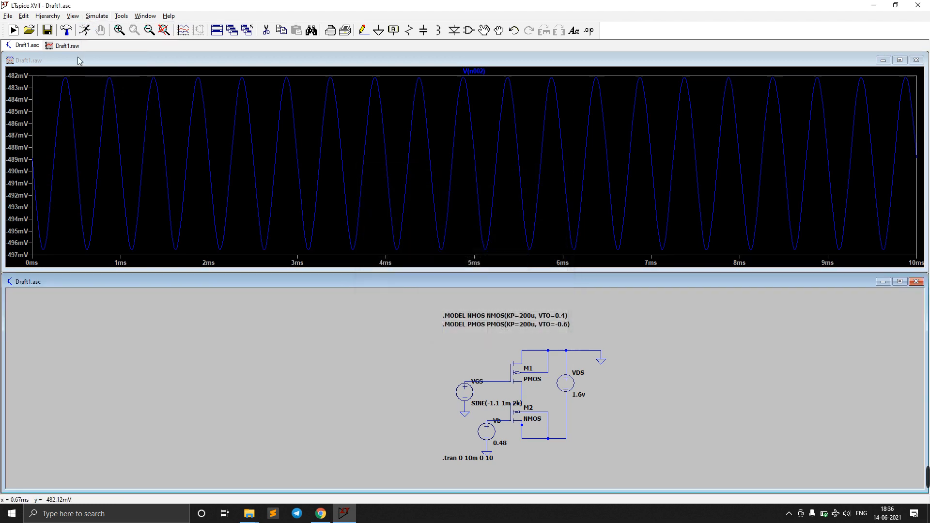
left_click(79, 16)
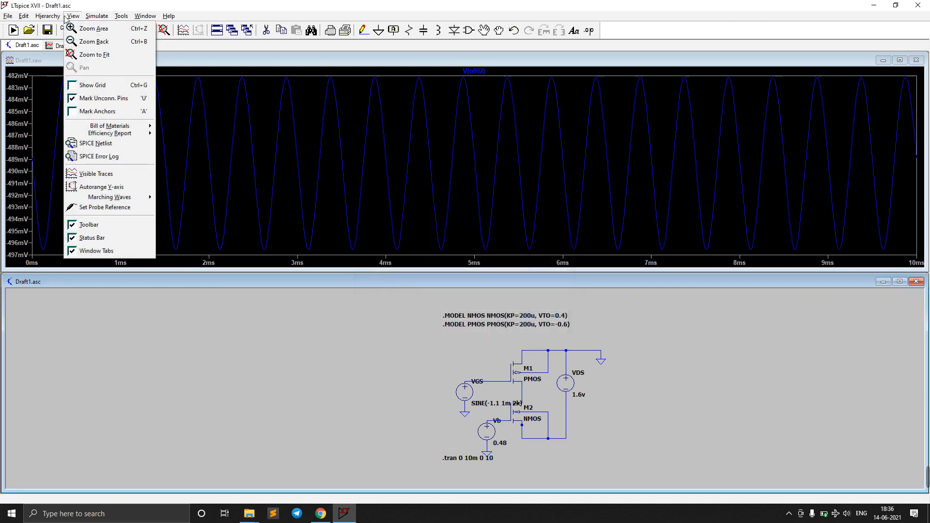
mouse_move(94, 19)
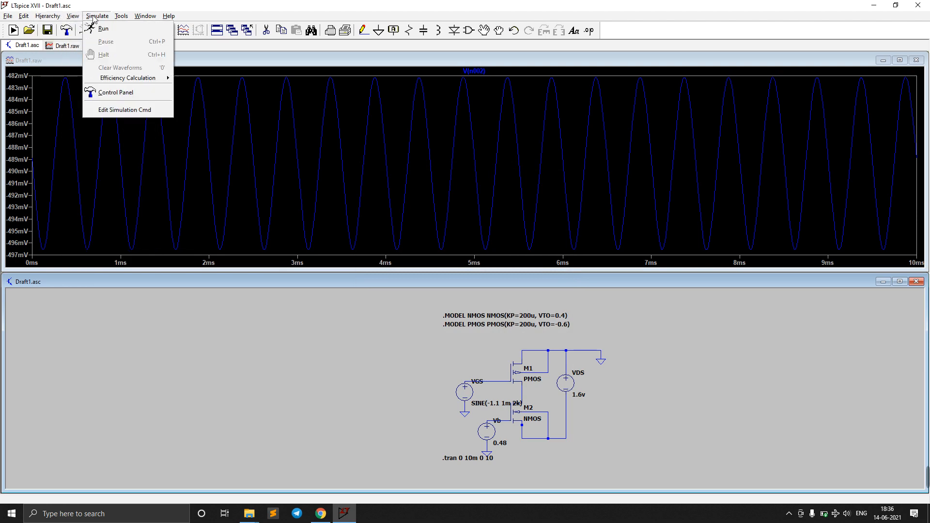
left_click(142, 111)
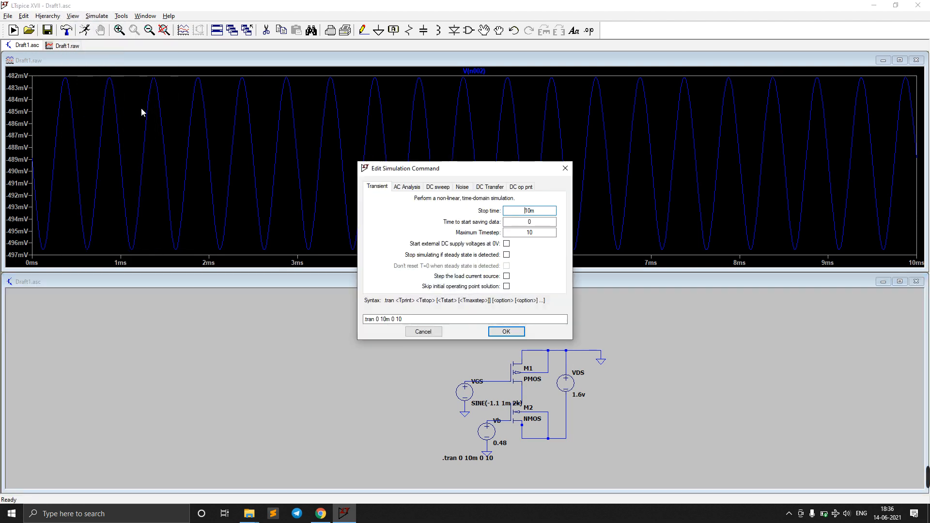
left_click(565, 168)
Set the waveform compression's relative tolerance to 0.0025 and rerun the simulation
left_click(73, 16)
mouse_move(99, 21)
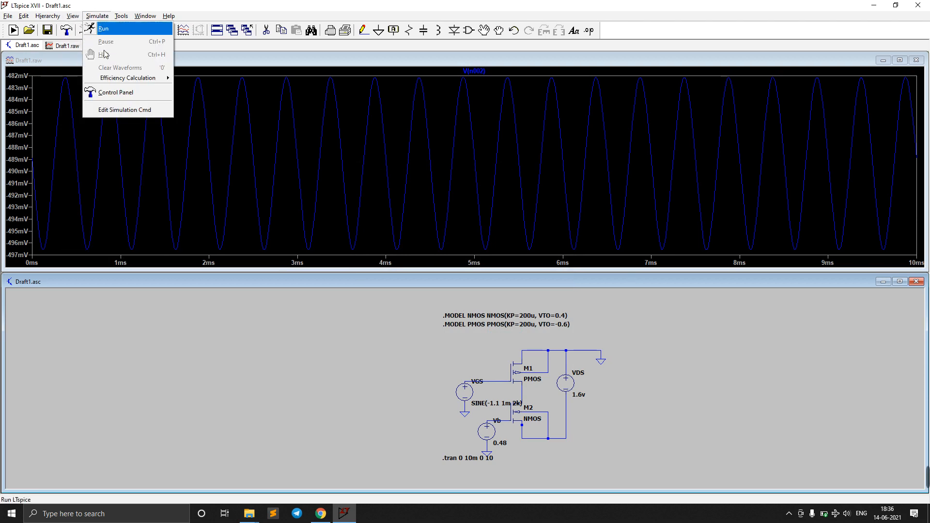
left_click(118, 93)
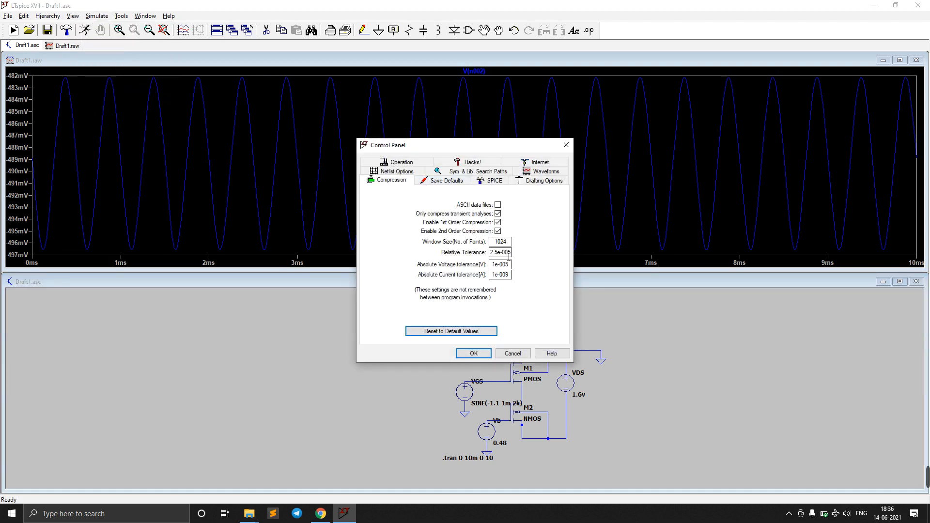
left_click(505, 253)
key("BackSpace")
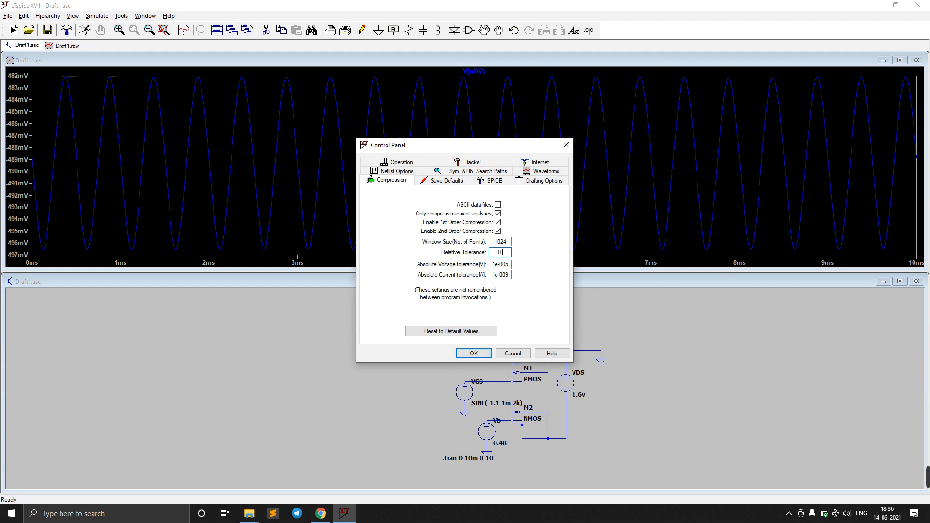
key("Return")
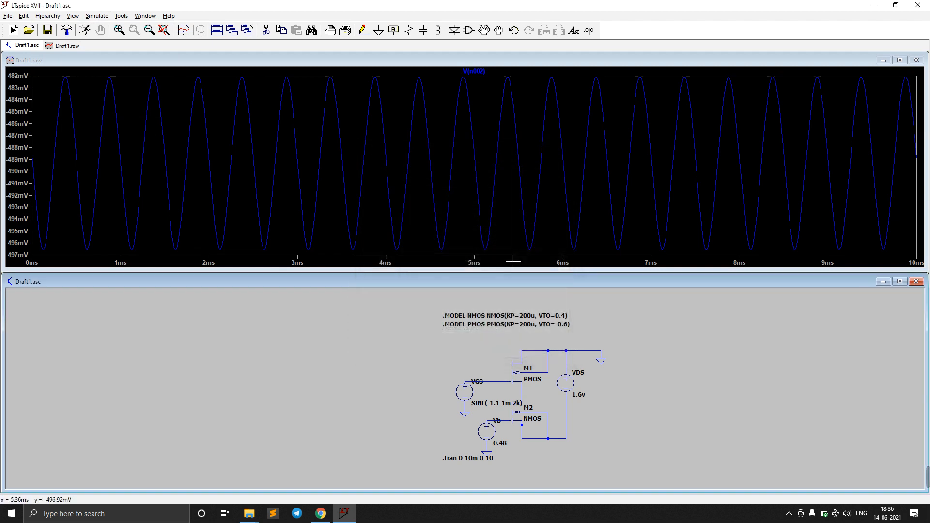
left_click(87, 16)
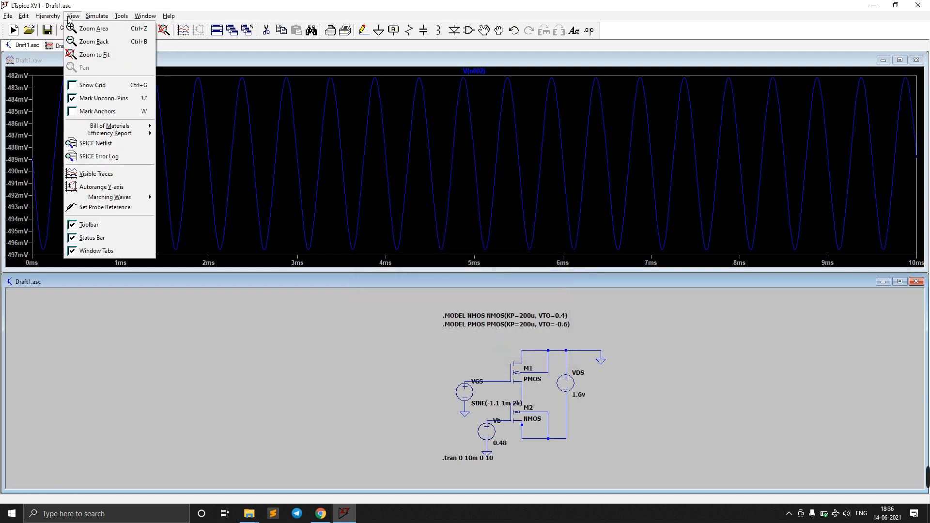
left_click(117, 96)
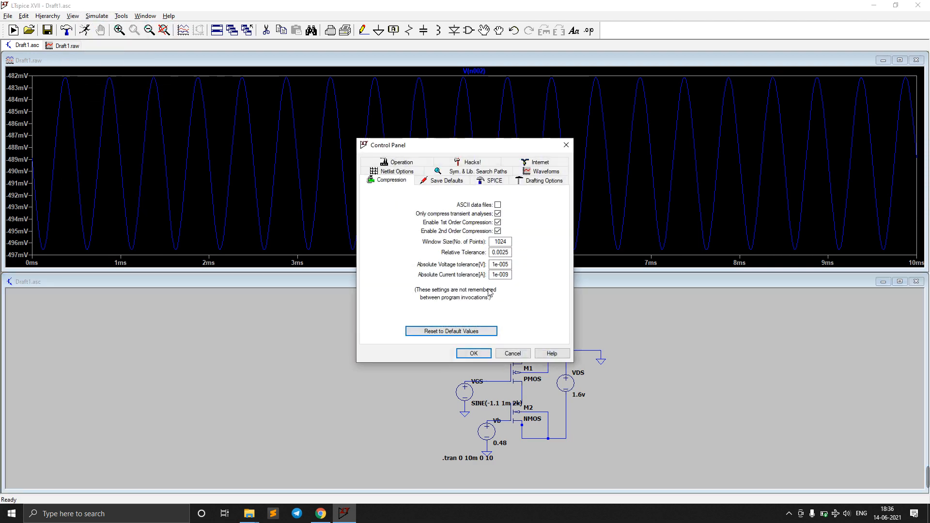
left_click(474, 353)
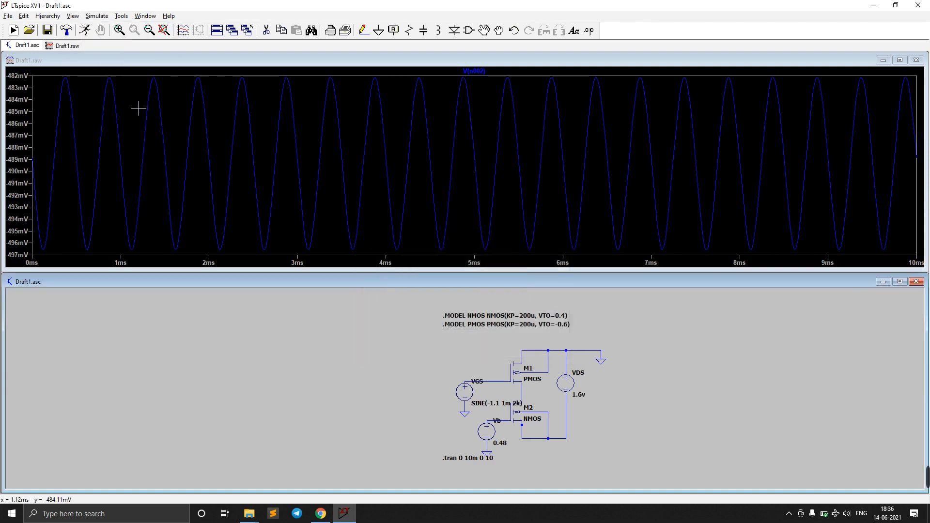
left_click(85, 30)
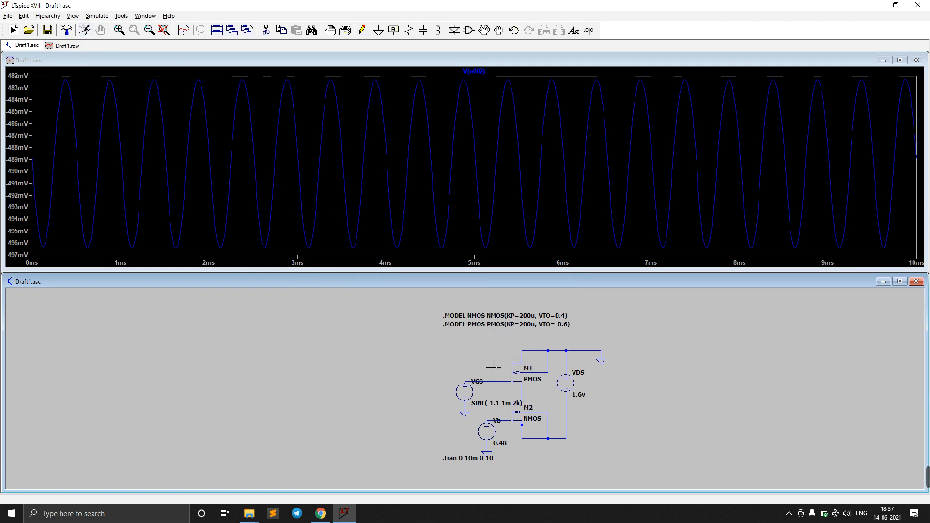
Plot the input voltage at M1's gate and remove the output voltage trace
left_click(500, 387)
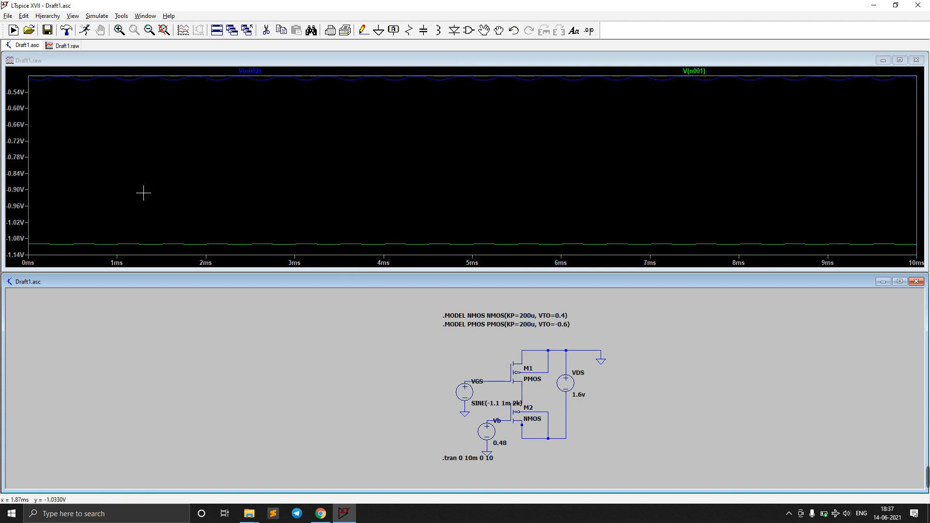
left_click(250, 71)
key("Delete")
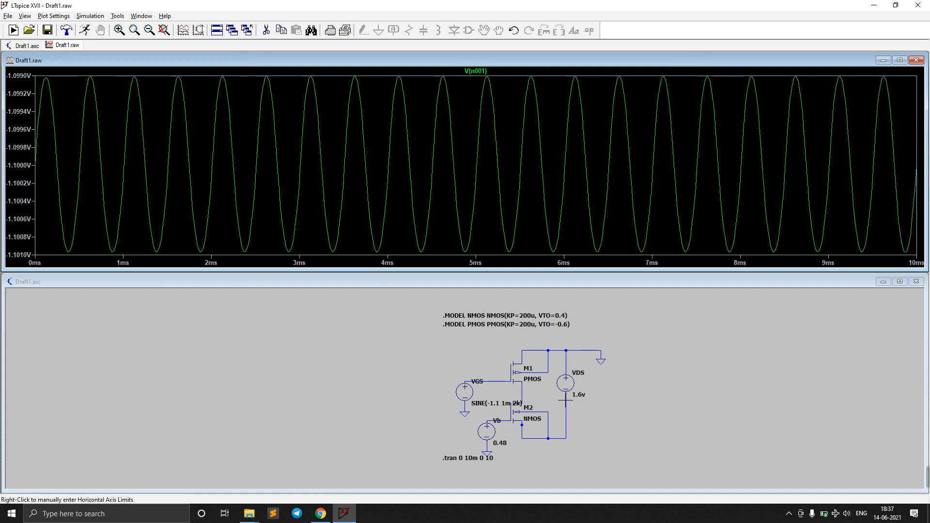
Plot the output voltage at the node joining M1 and M2 again and delete the gate voltage trace
left_click(529, 398)
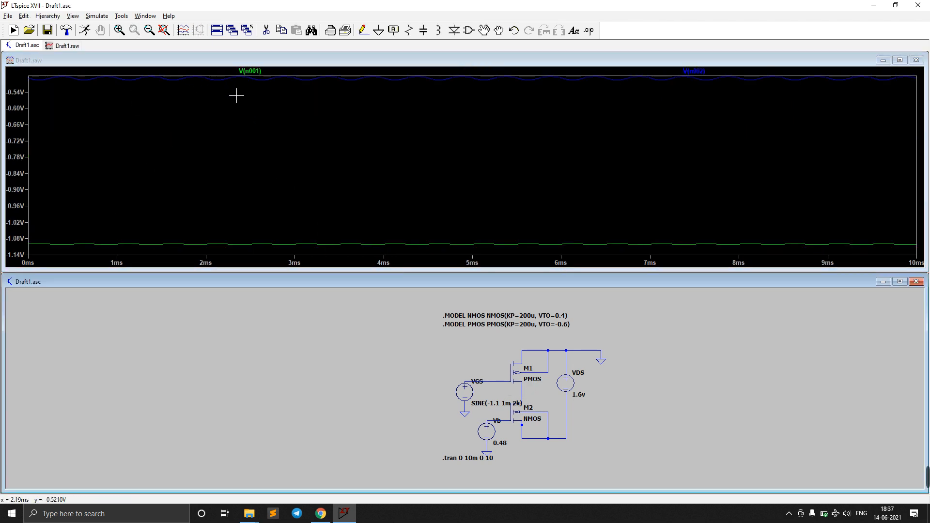
left_click(252, 71)
key("Delete")
left_click(252, 70)
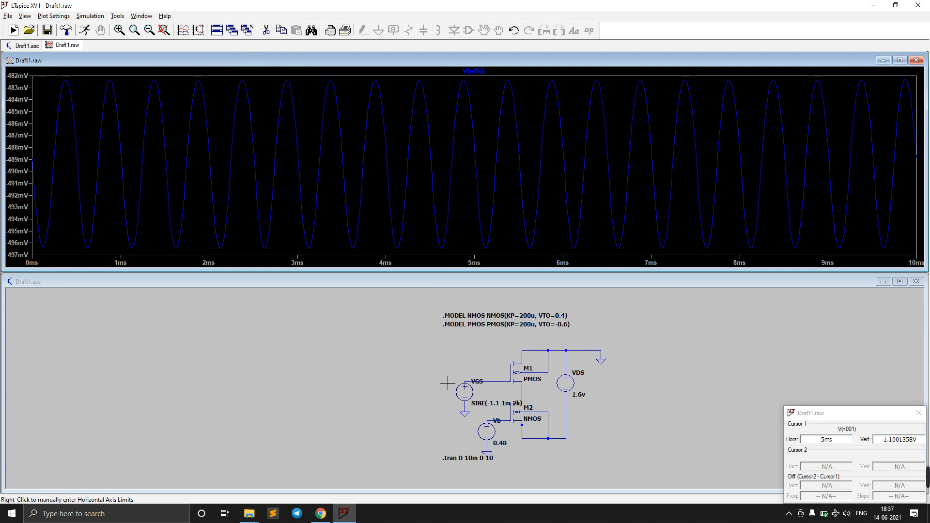
Set the NMOS transistor M2's width to 9u and rerun the simulation
right_click(518, 415)
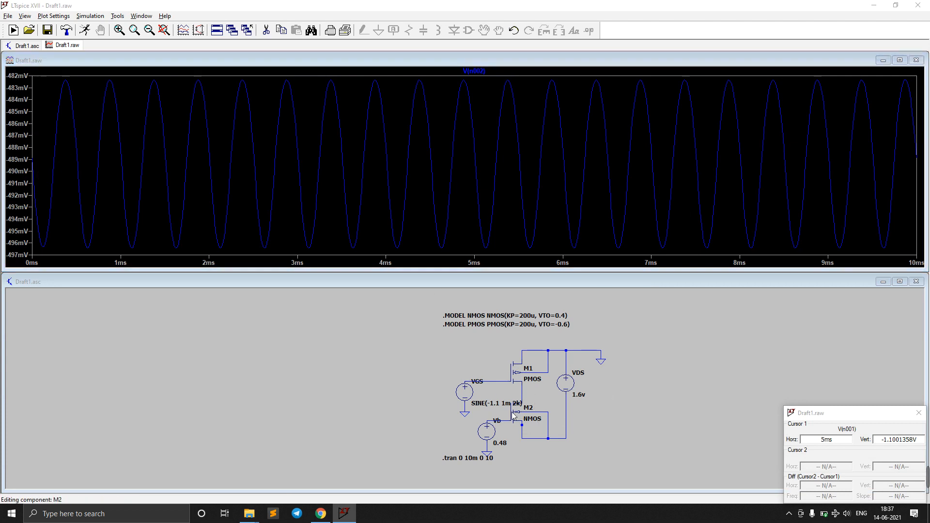
left_click(488, 226)
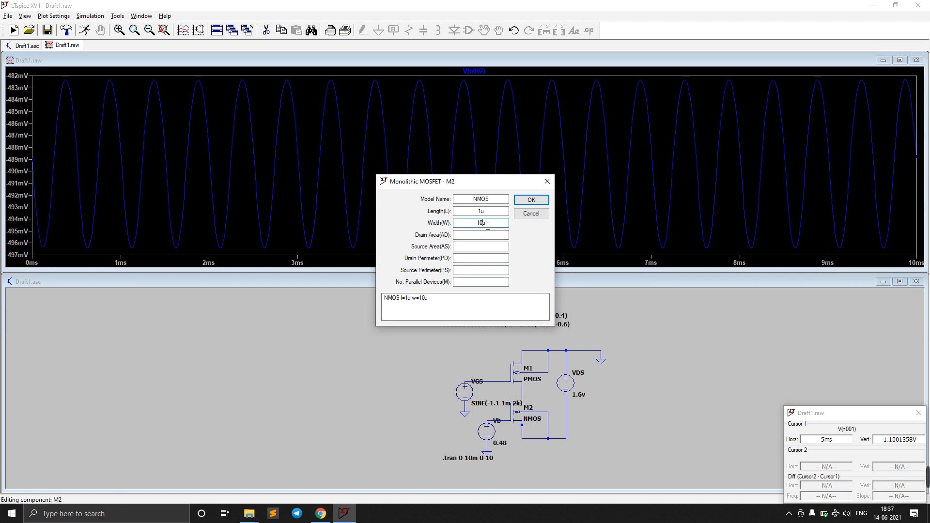
key("BackSpace")
key("BackSpace")
type("4")
key("Return")
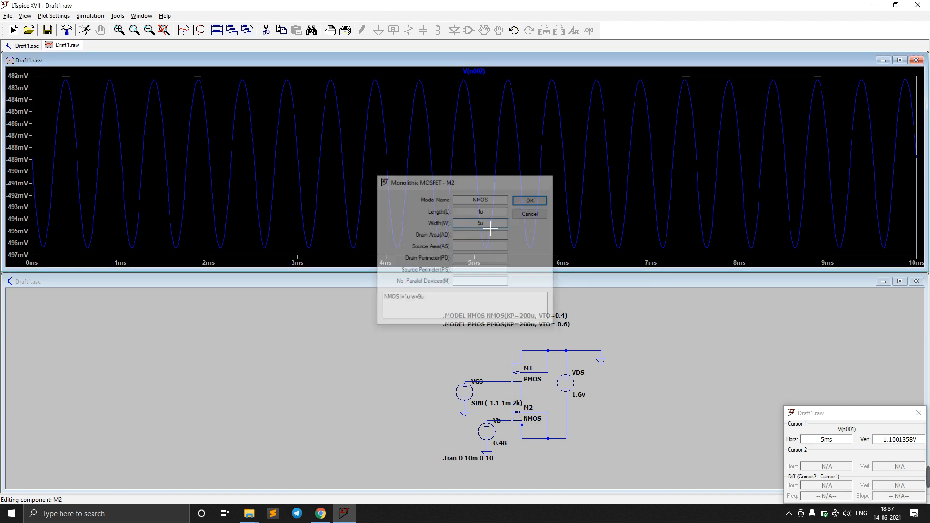
left_click(92, 31)
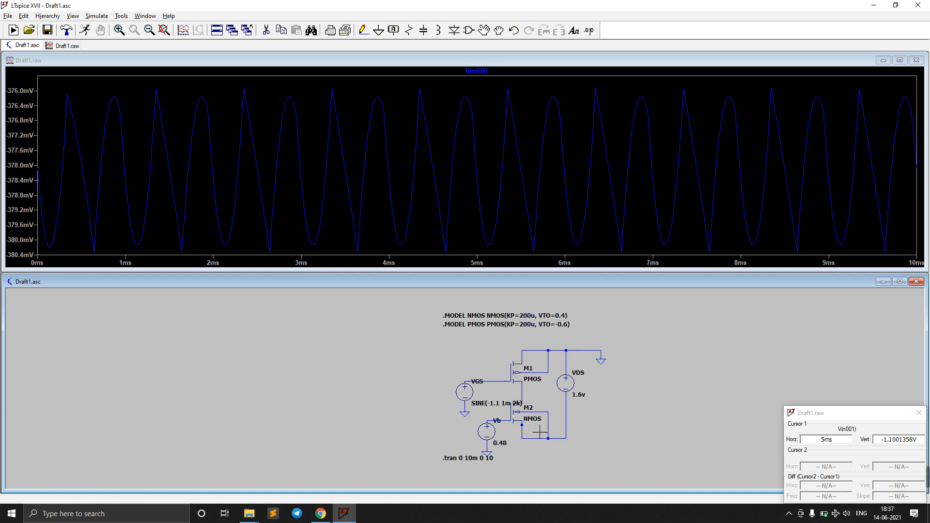
Increase the NMOS transistor M2's width to 20u and rerun the simulation
right_click(524, 419)
left_click(486, 224)
key("BackSpace")
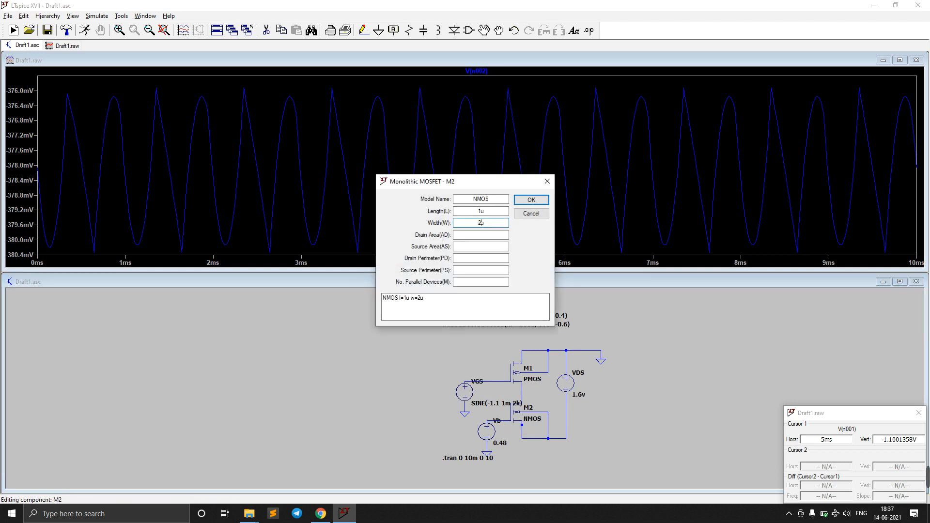
key("Return")
left_click(84, 30)
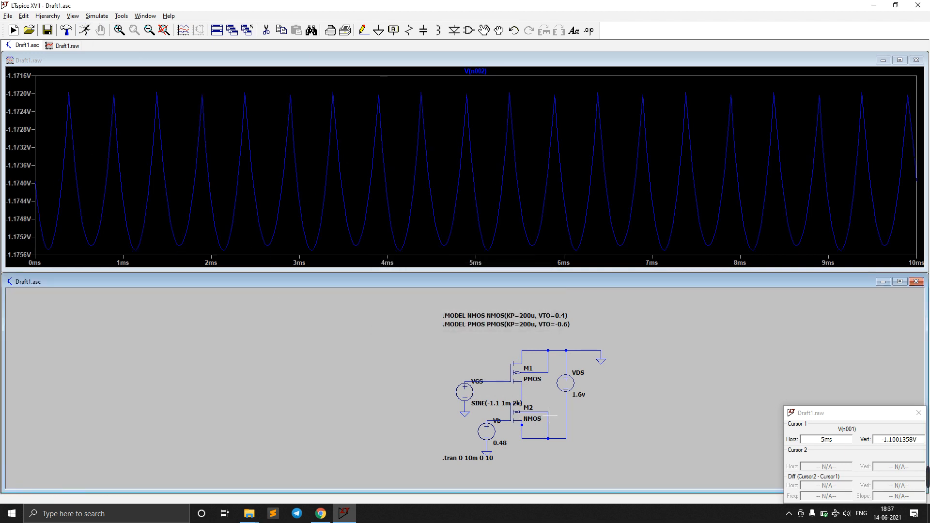
Set the NMOS transistor M2's width back to 10u and rerun the simulation
right_click(525, 416)
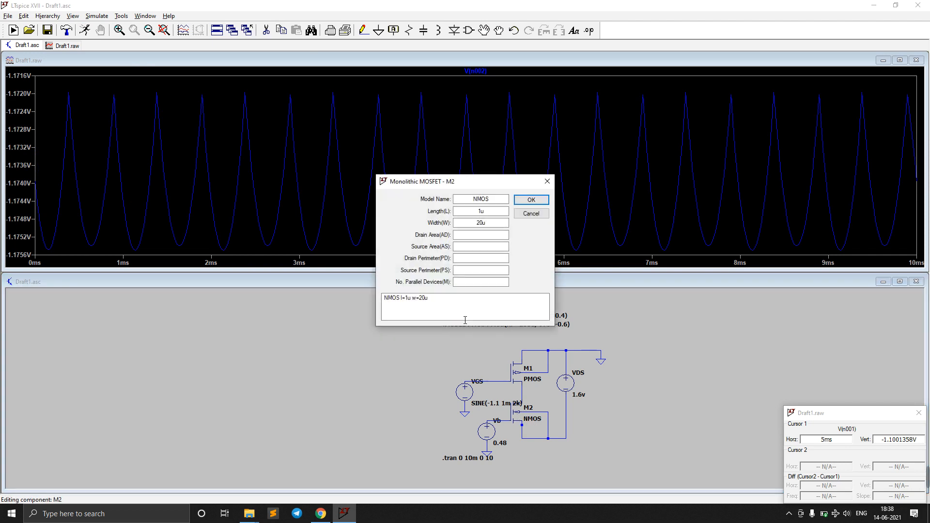
left_click(483, 222)
key("BackSpace")
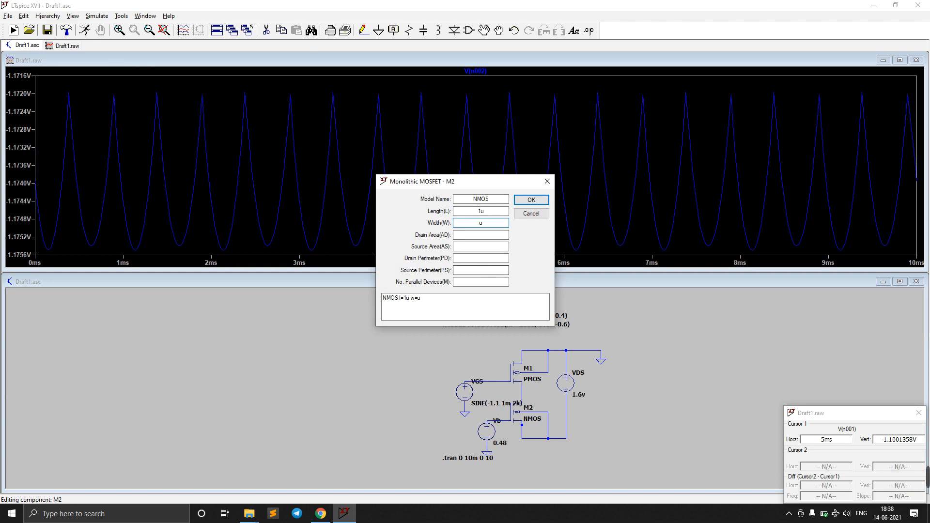
key("Return")
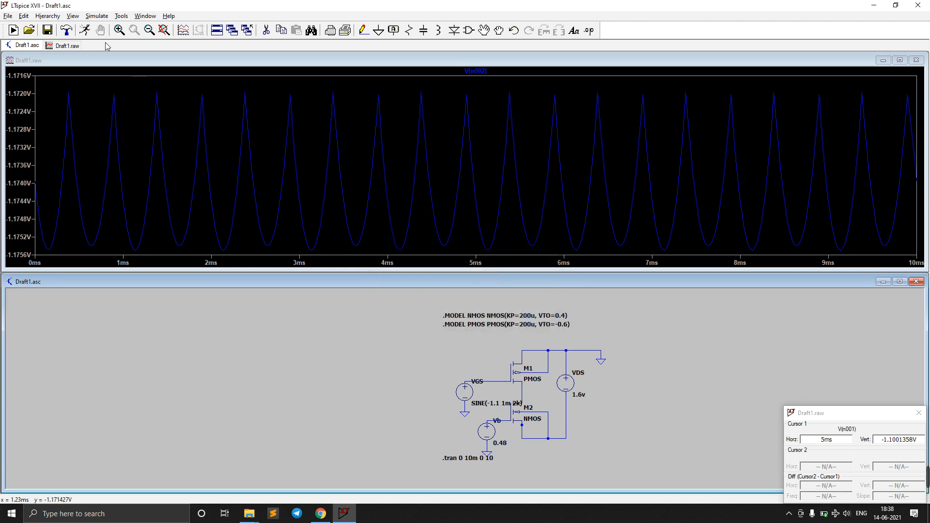
left_click(85, 30)
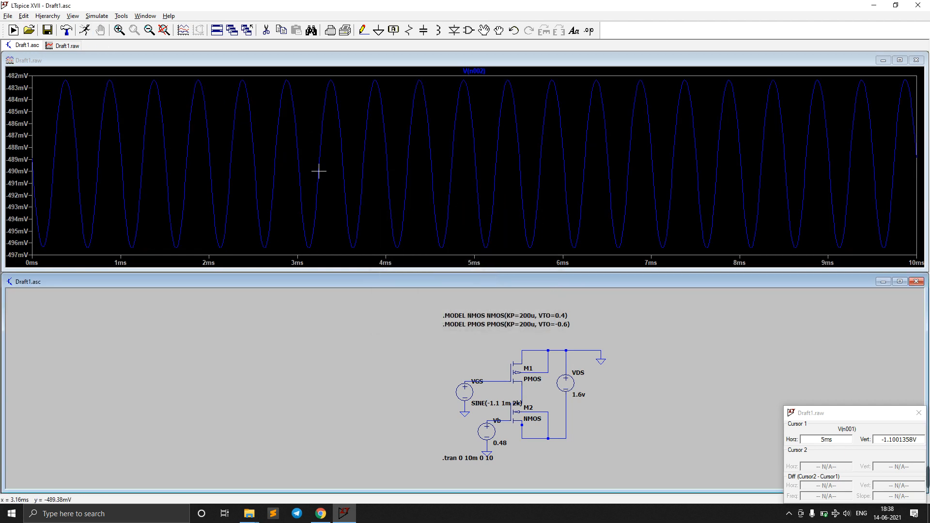